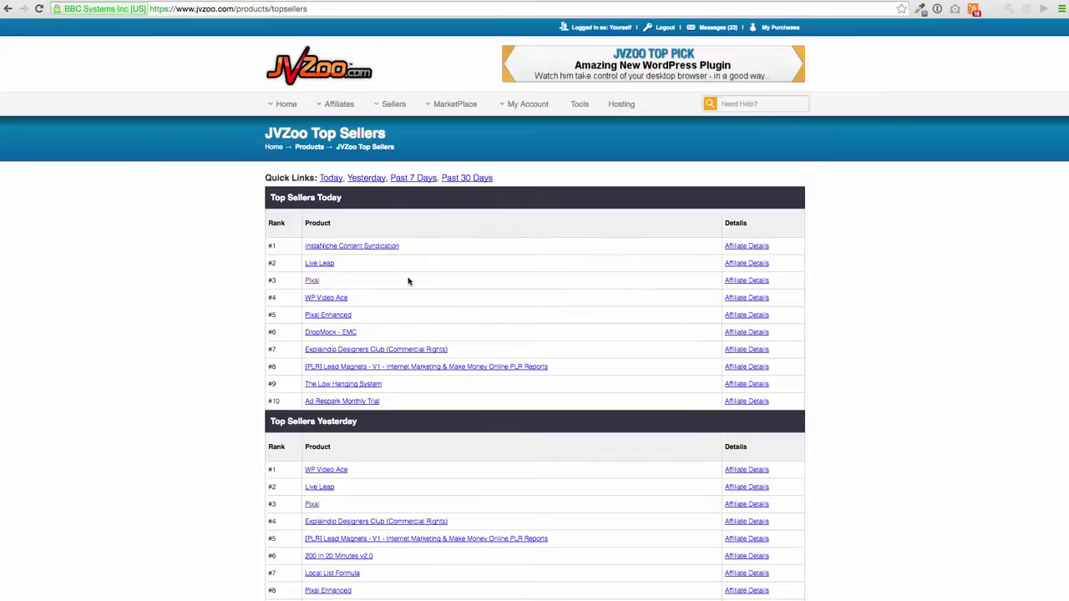
Open Pixal, ranked #3, from JVZoo's Top Sellers Today table.
left_click(312, 281)
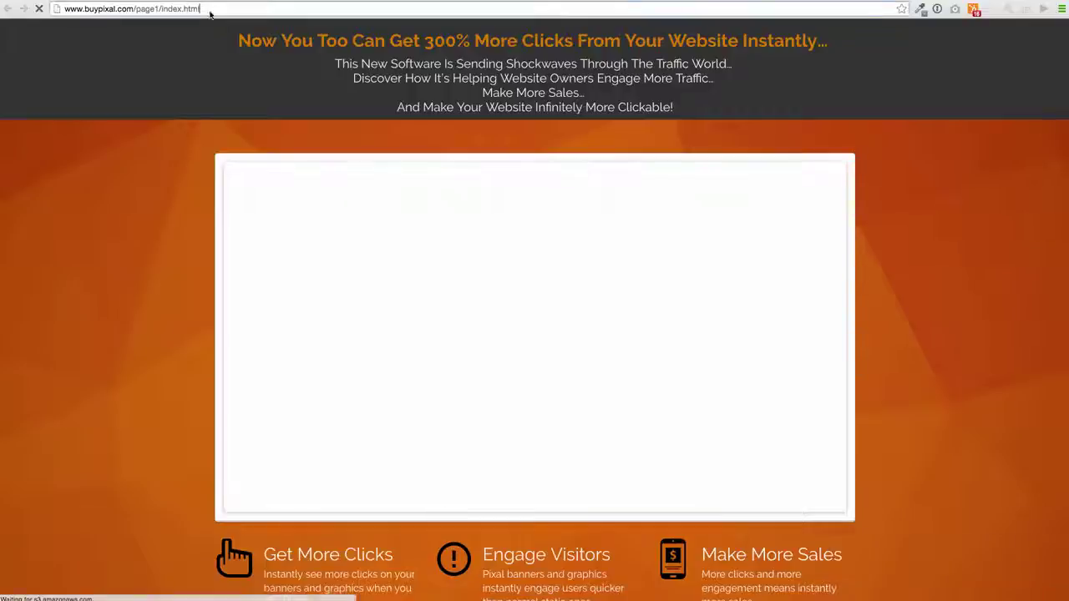
Copy the Pixal sales page's web address and pause its sales video.
left_click(210, 12)
key("super+c")
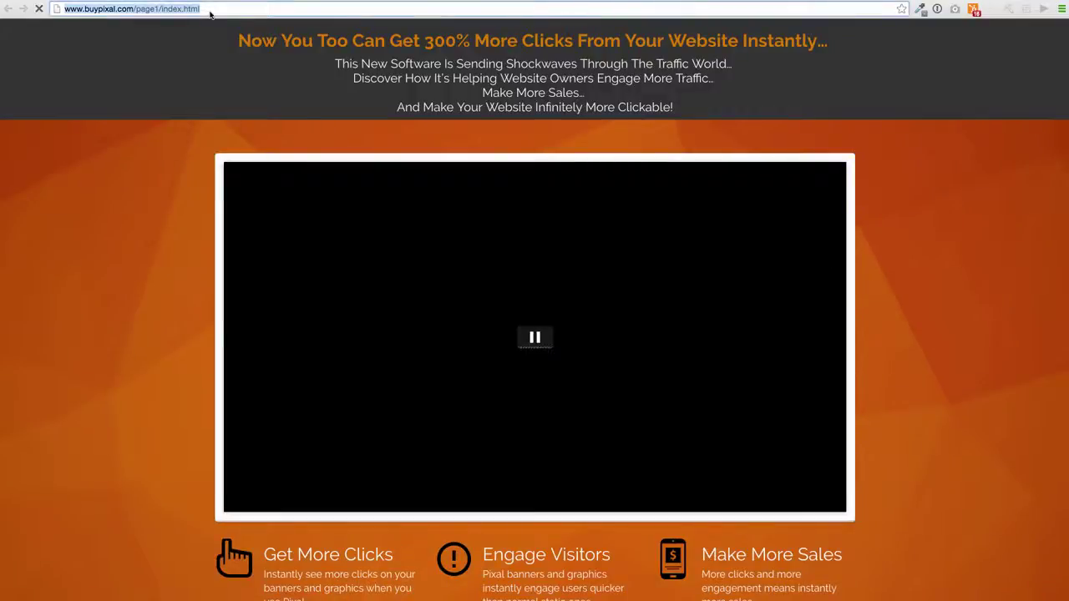
left_click(536, 343)
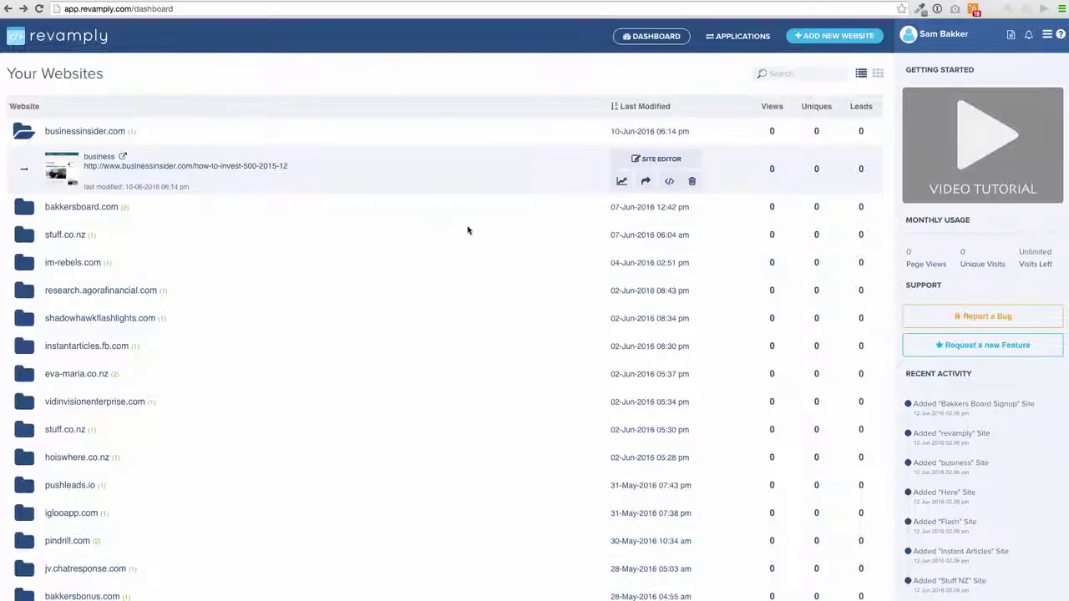
Add the copied Pixal URL as a new Revamply site titled 'Pixal' and open it in the editor.
left_click(853, 43)
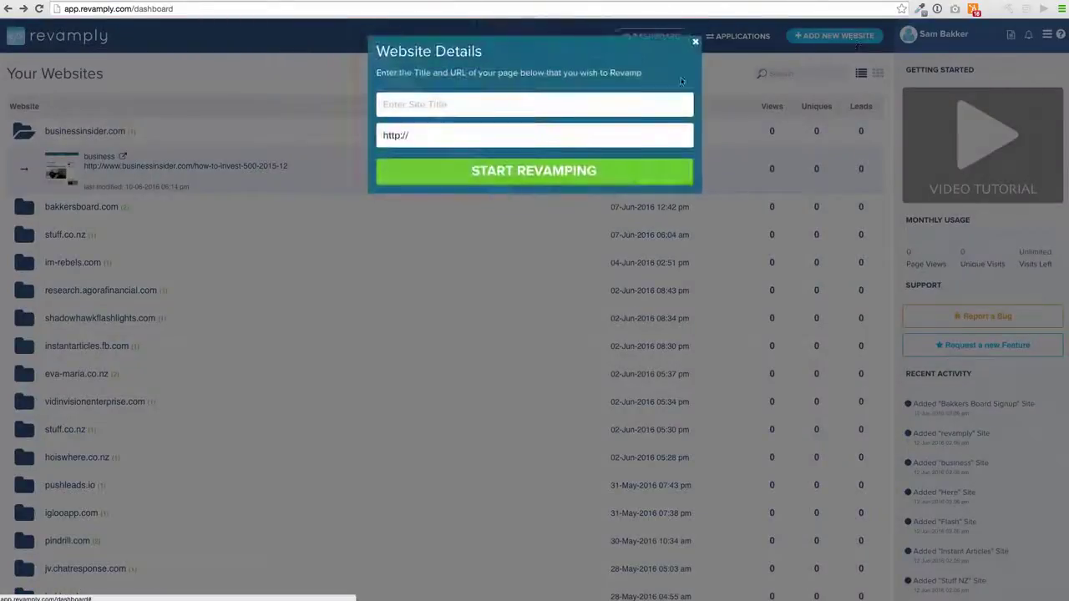
left_click_drag(411, 136, 386, 135)
key("super+v")
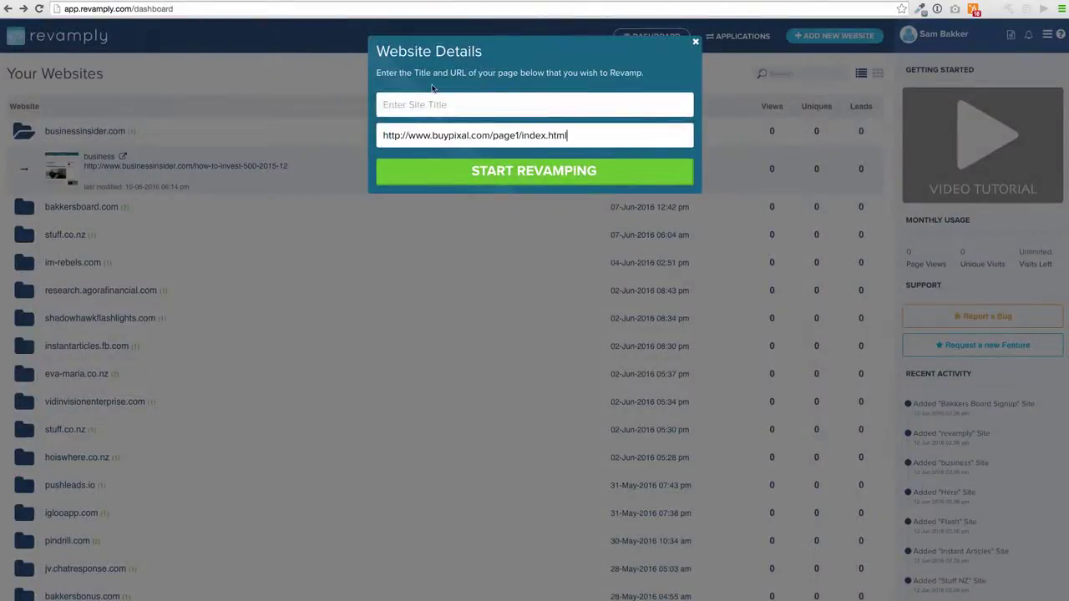
left_click(434, 100)
type("Pixal")
left_click(462, 171)
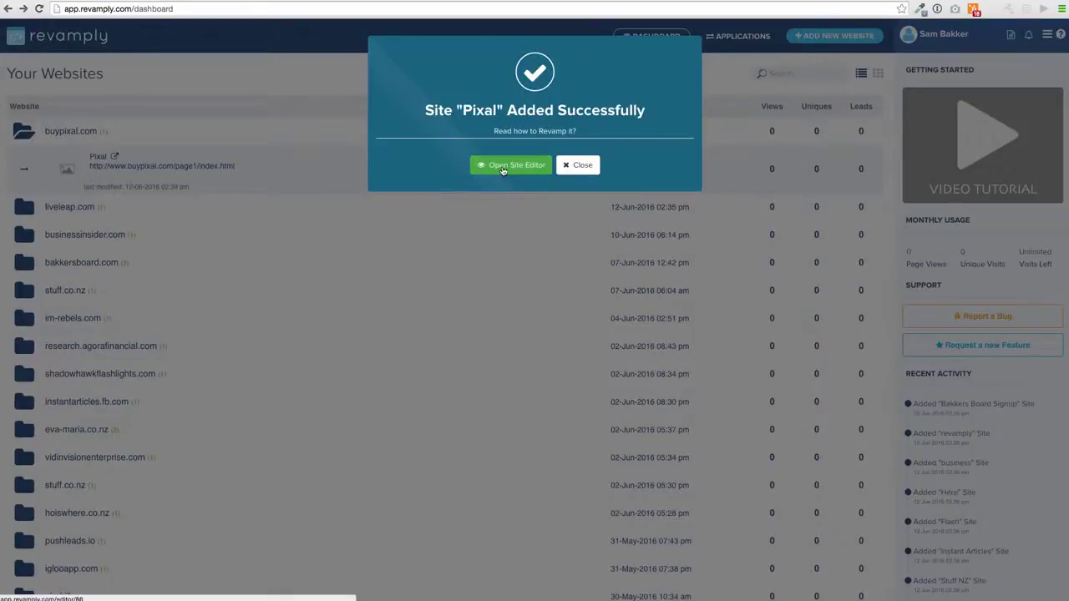
left_click(503, 170)
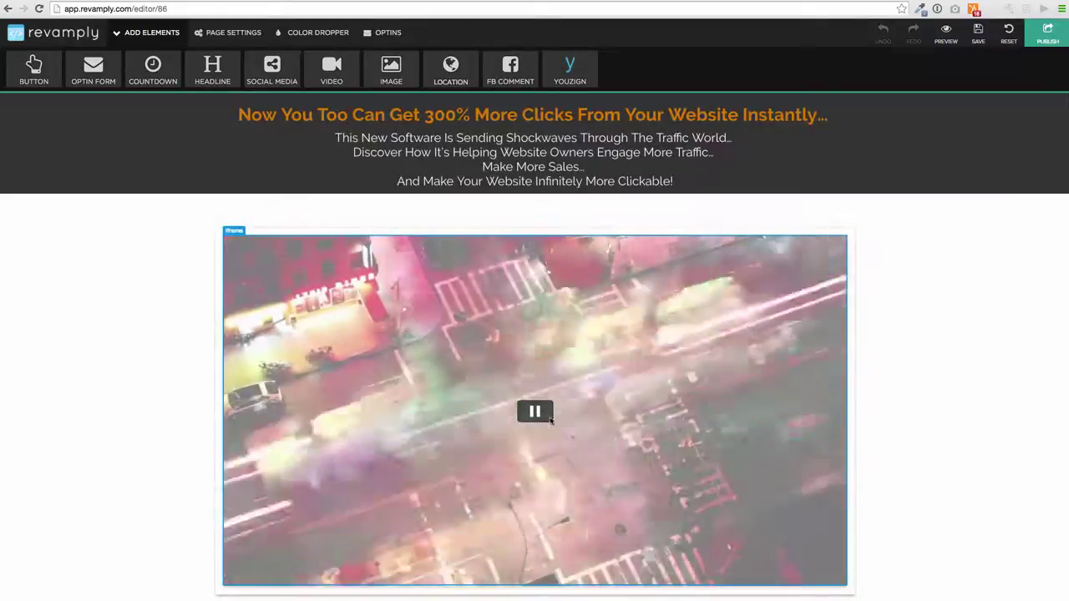
Change the sales video's iframe URL from autoplay=1 to autoplay=0.
left_click(549, 420)
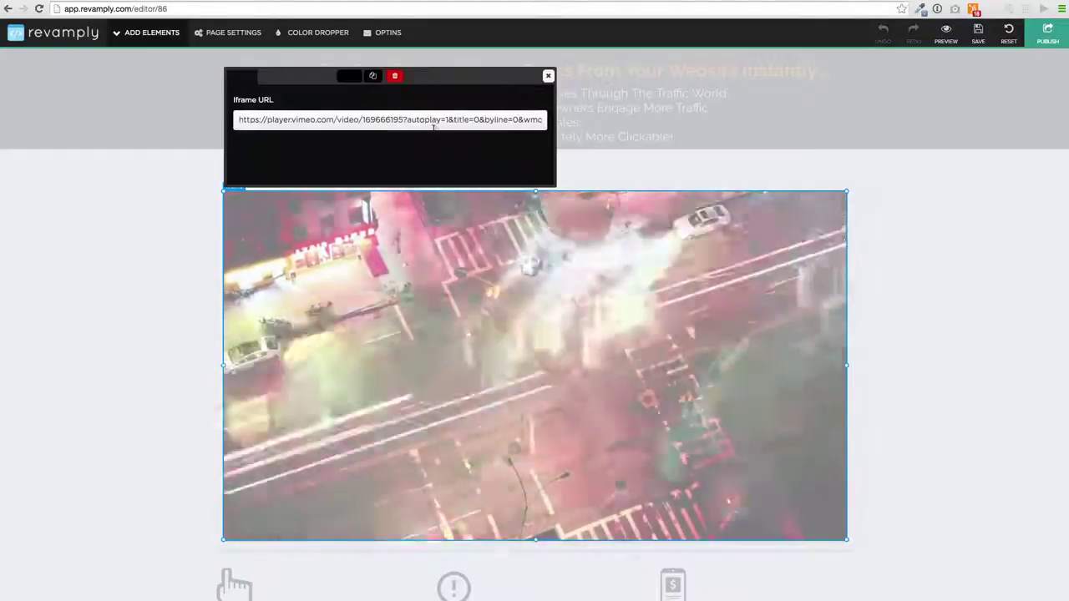
left_click(447, 117)
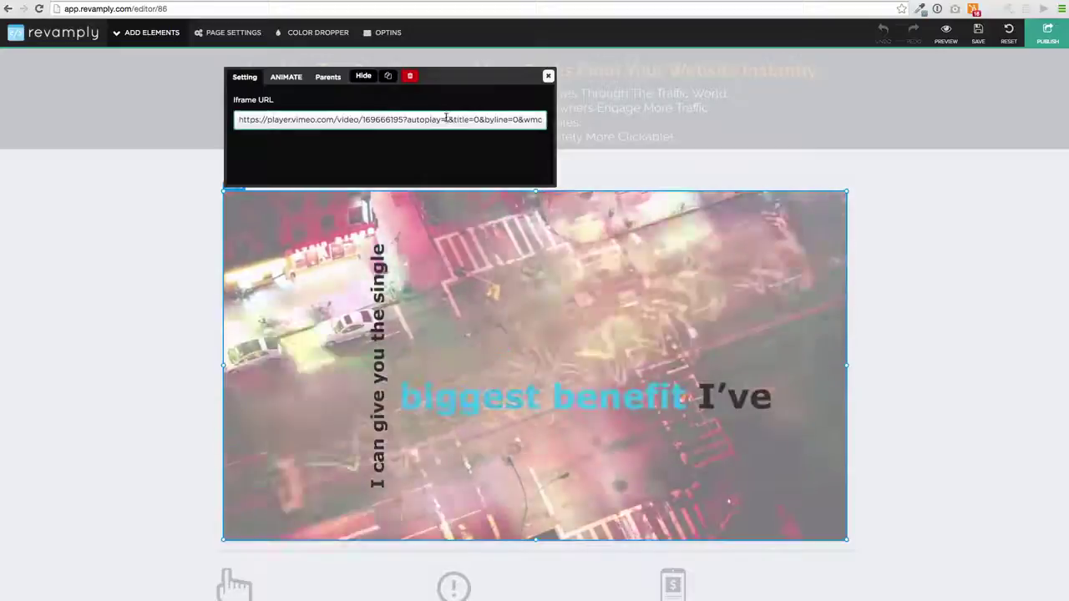
key("BackSpace")
type("0")
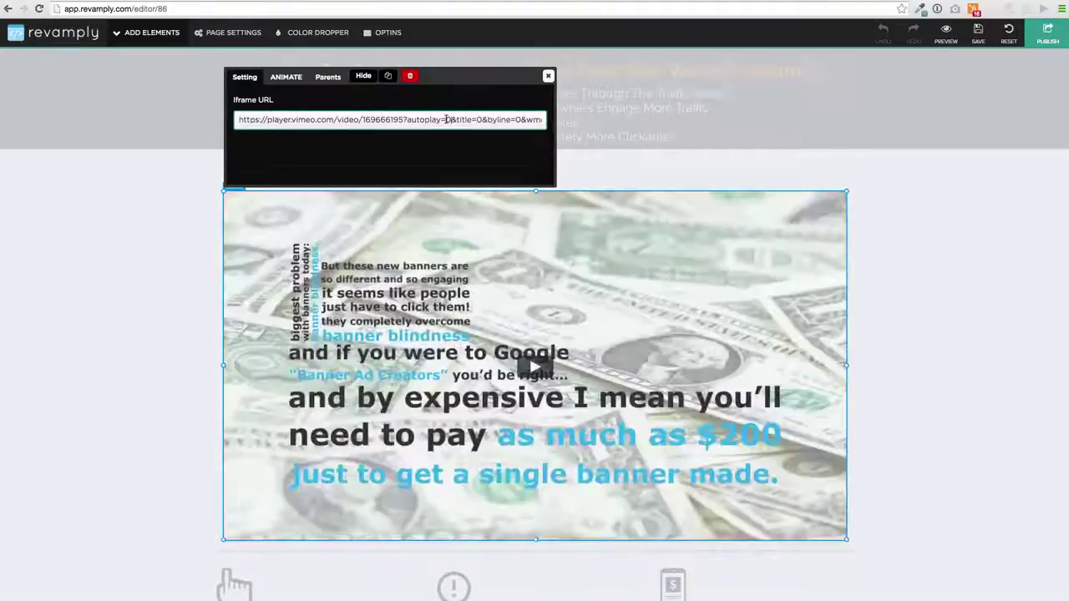
left_click(547, 76)
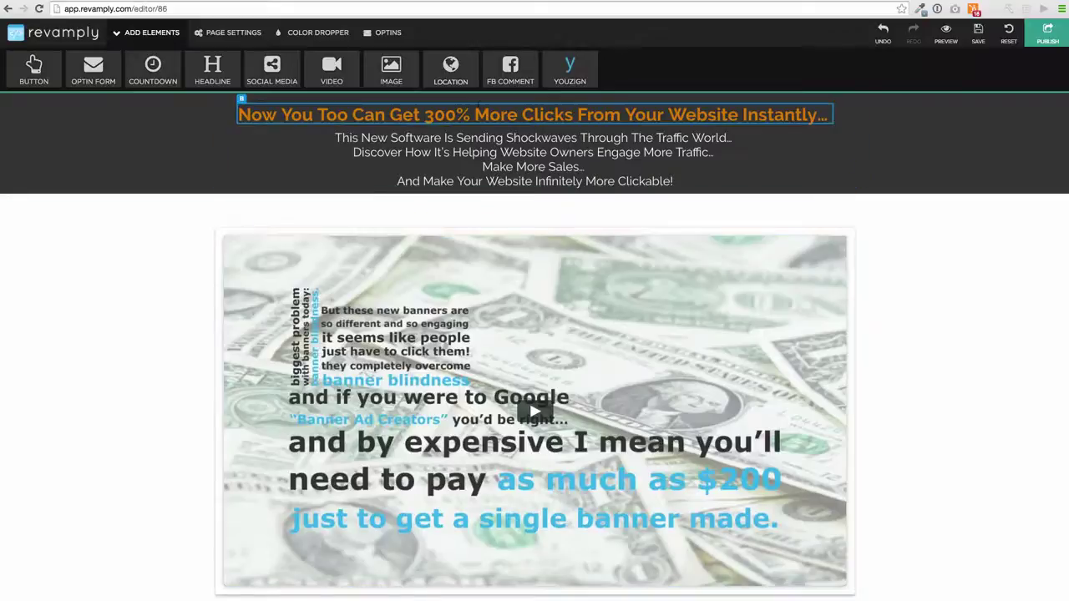
Inspect the second subheading's style and select part of its text.
left_click(511, 152)
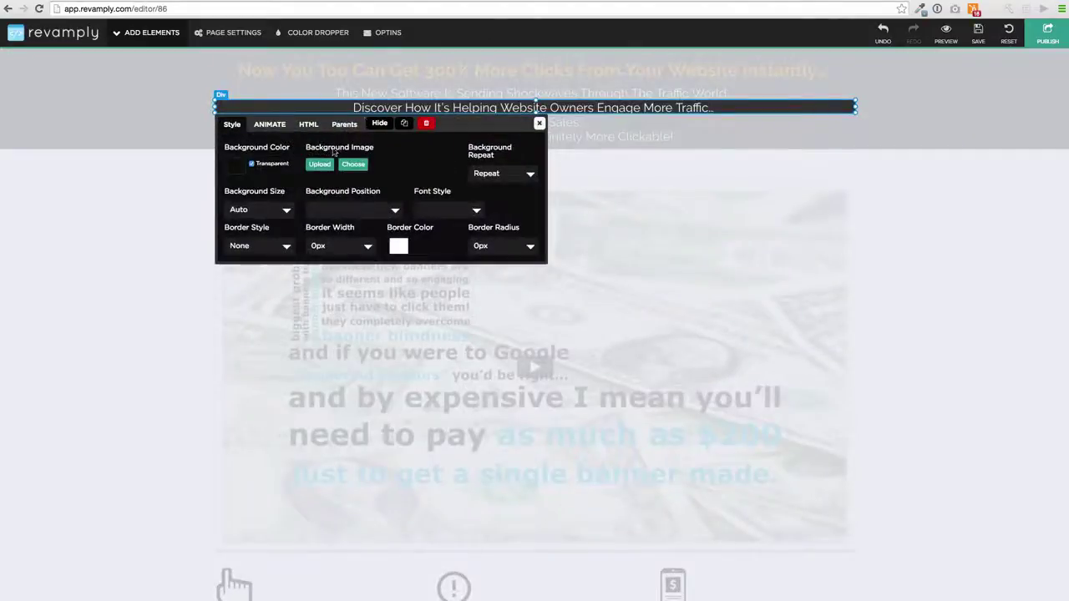
left_click(539, 122)
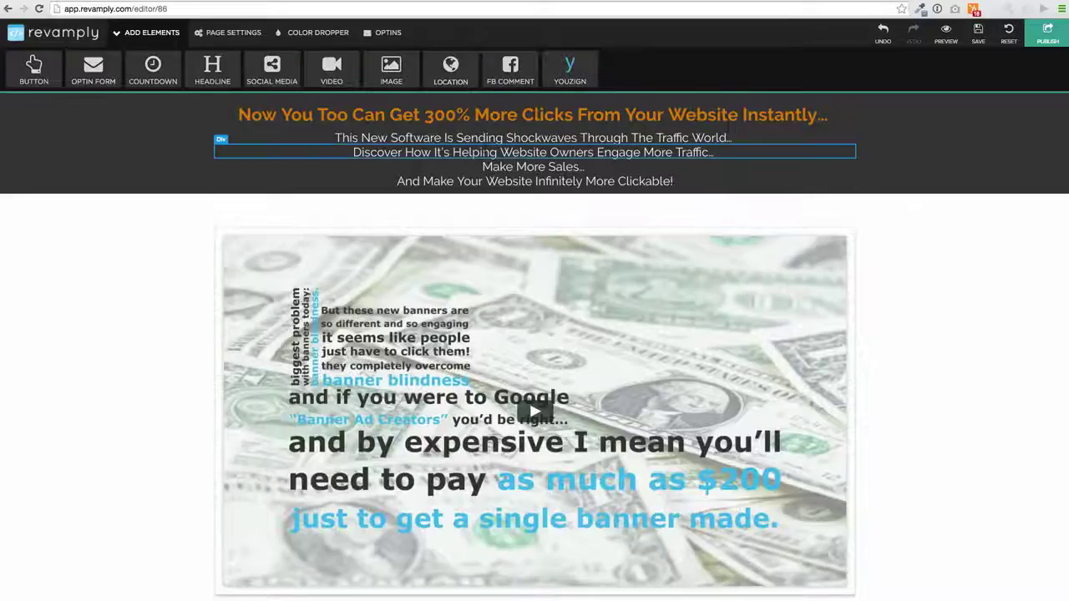
double_click(487, 152)
left_click(470, 152)
left_click_drag(361, 152, 710, 152)
left_click(724, 235)
Check the orange discount banner's settings and look over the page.
scroll(678, 343, "down", 5)
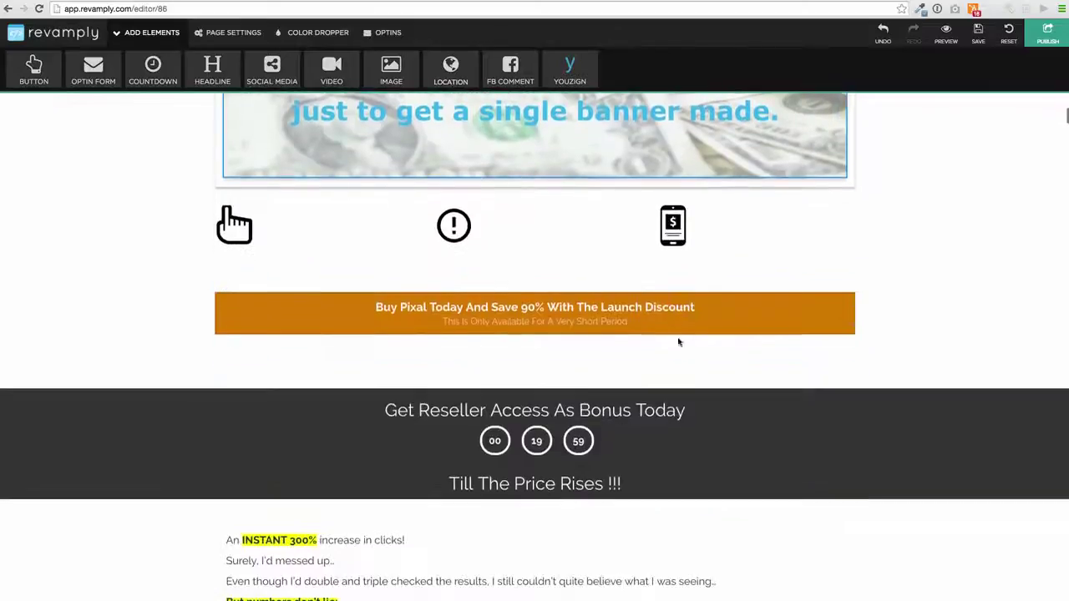
left_click(551, 321)
left_click(584, 338)
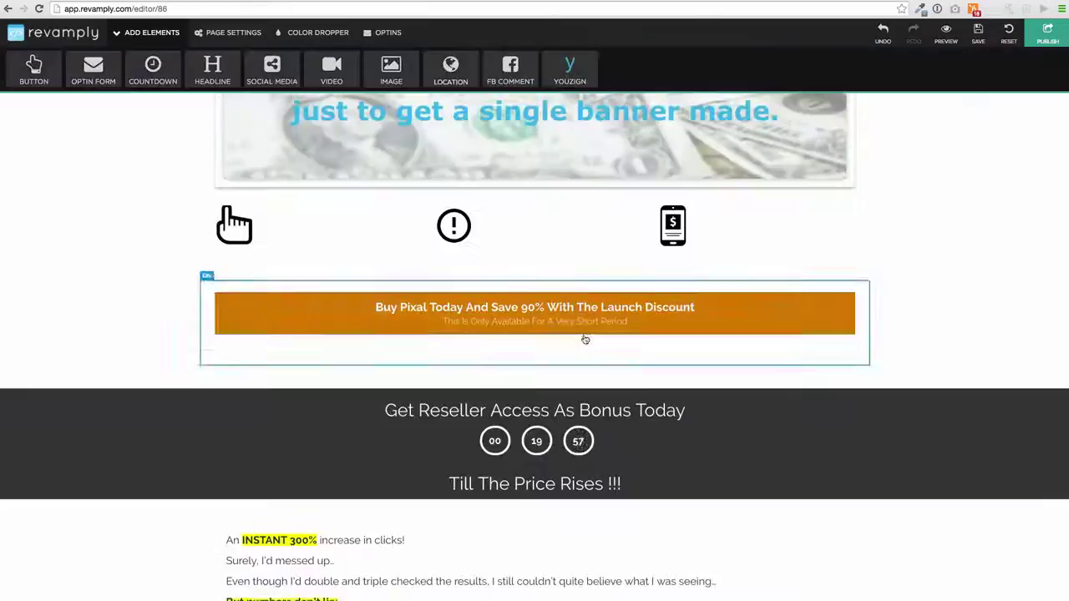
scroll(585, 339, "down", 3)
scroll(511, 345, "up", 3)
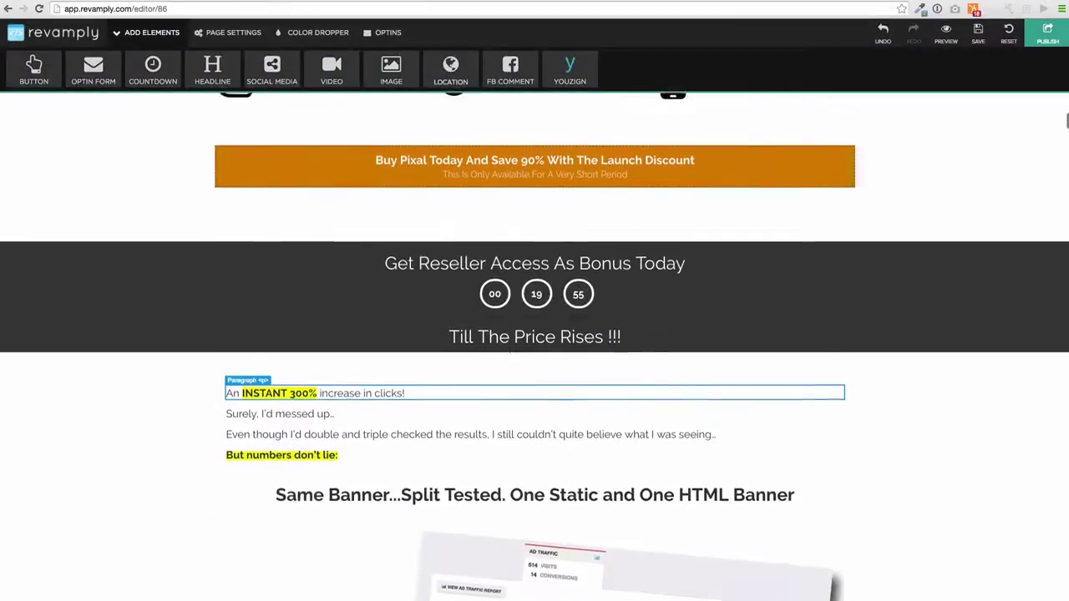
scroll(511, 345, "up", 1)
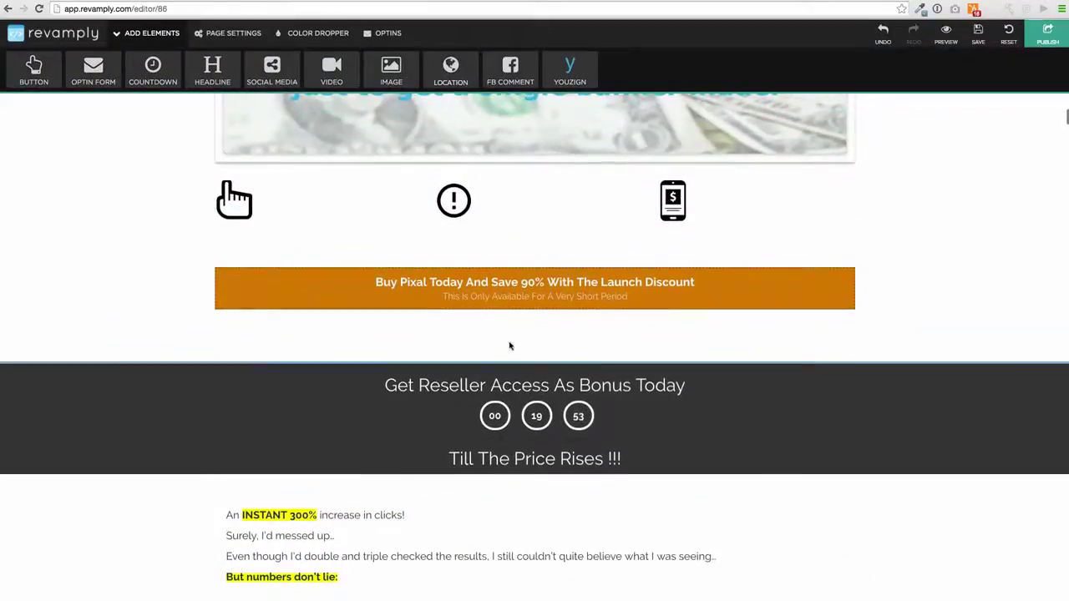
left_click(454, 207)
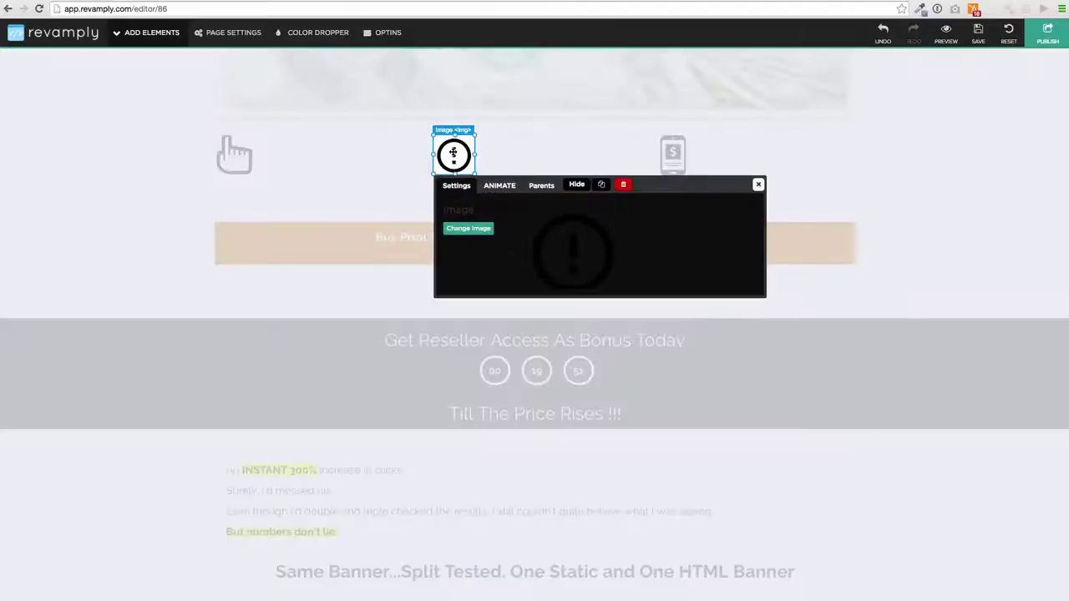
mouse_move(453, 153)
left_mouse_down()
mouse_move(544, 155)
mouse_move(458, 155)
mouse_move(462, 146)
mouse_move(469, 152)
mouse_move(456, 157)
left_mouse_up()
key("Escape")
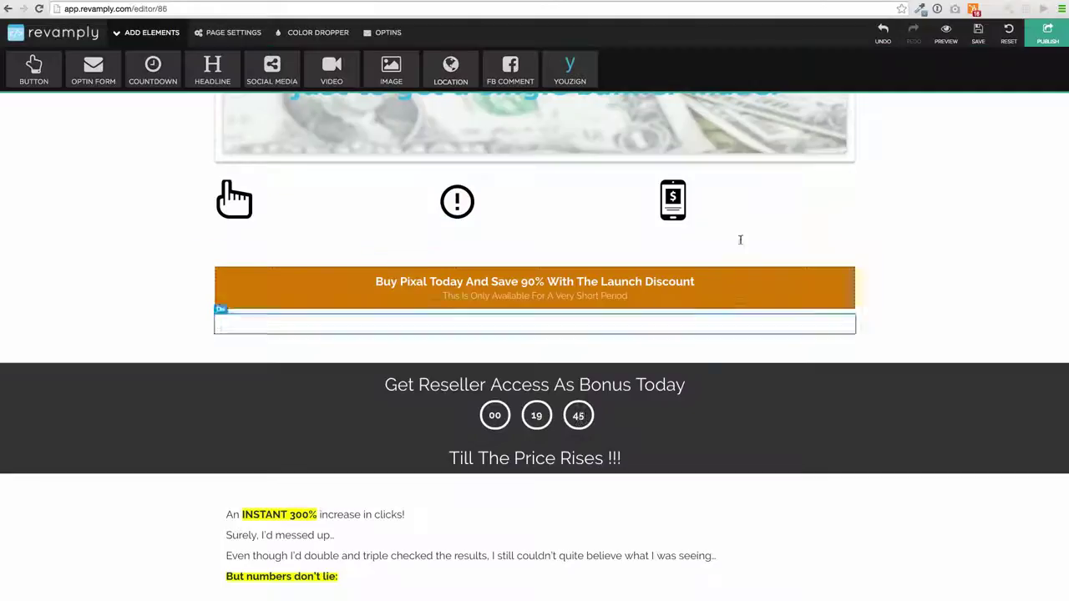
scroll(524, 426, "down", 6)
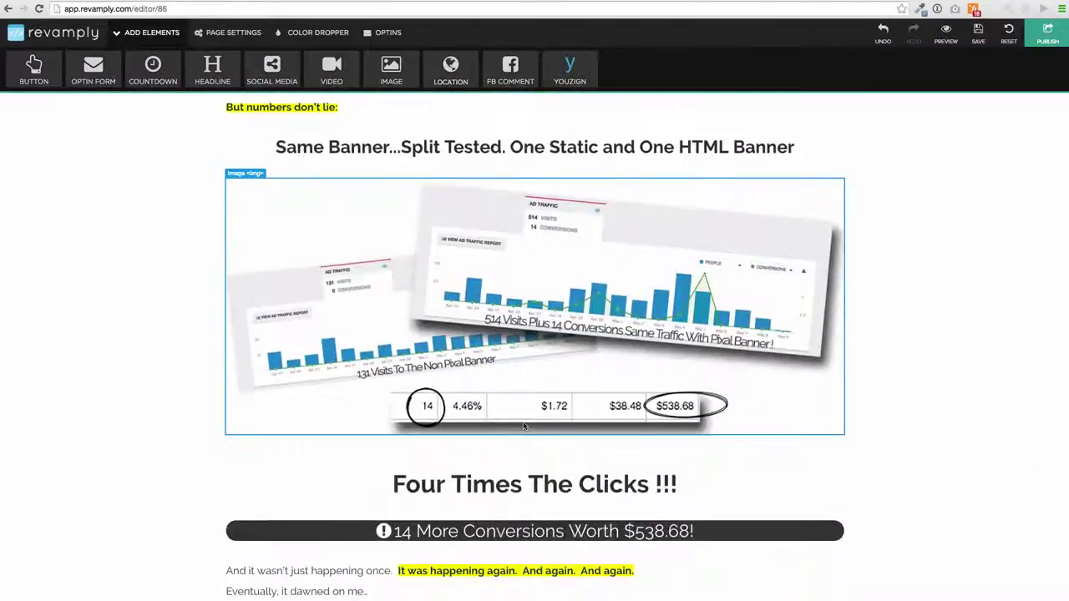
scroll(520, 429, "down", 4)
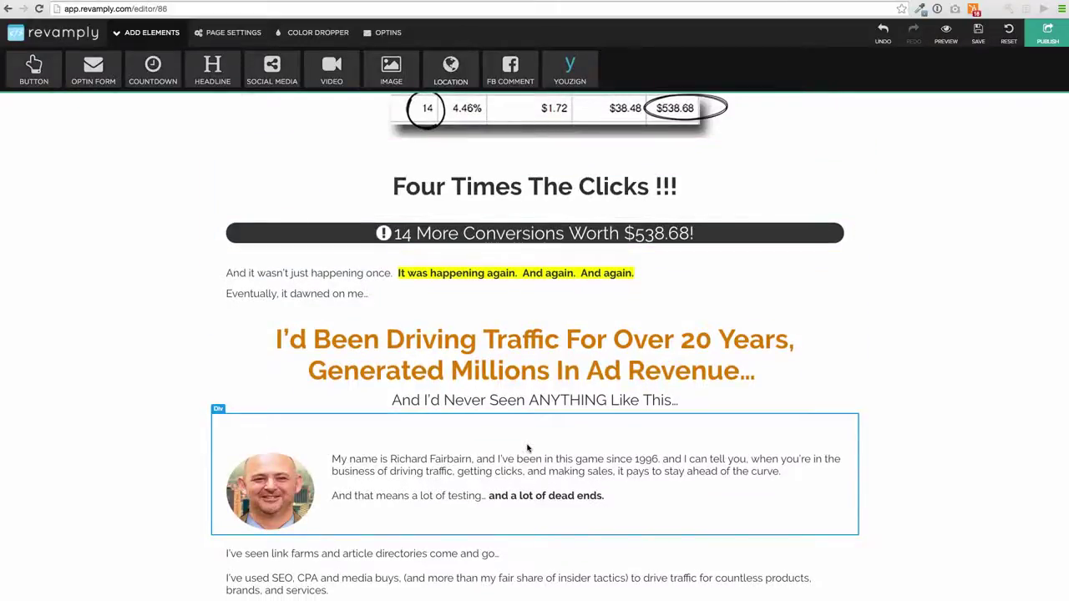
scroll(528, 449, "down", 2)
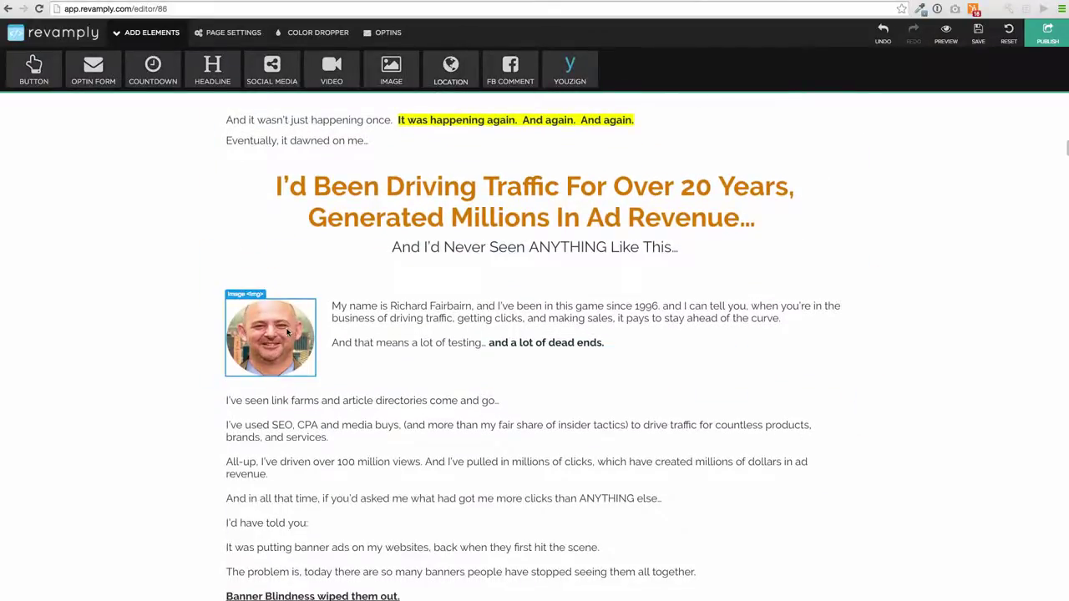
Replace the bio photo with a new headshot image file.
left_click(287, 332)
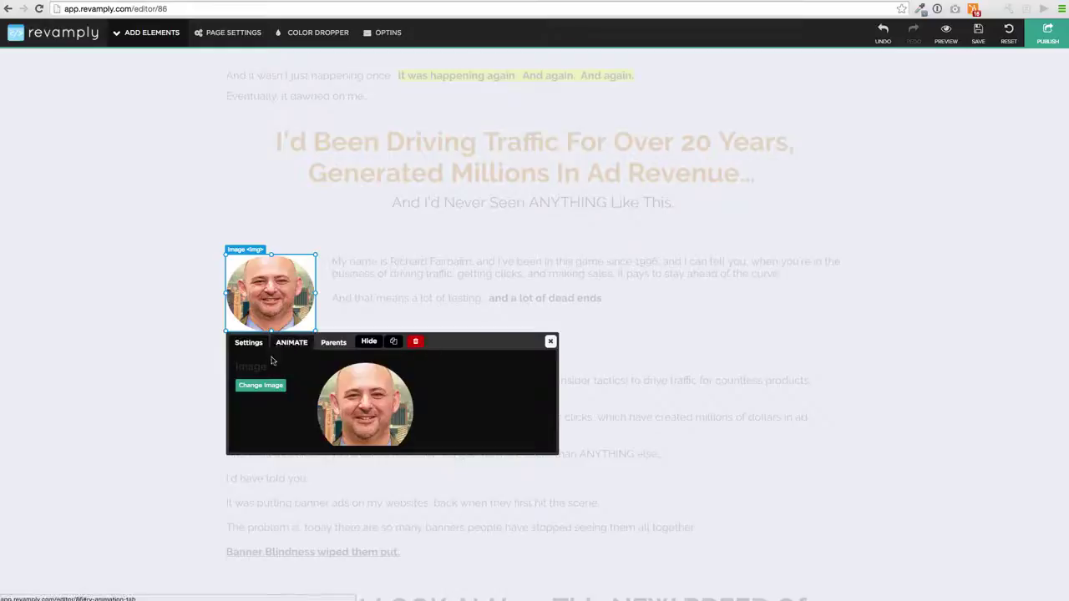
left_click(261, 387)
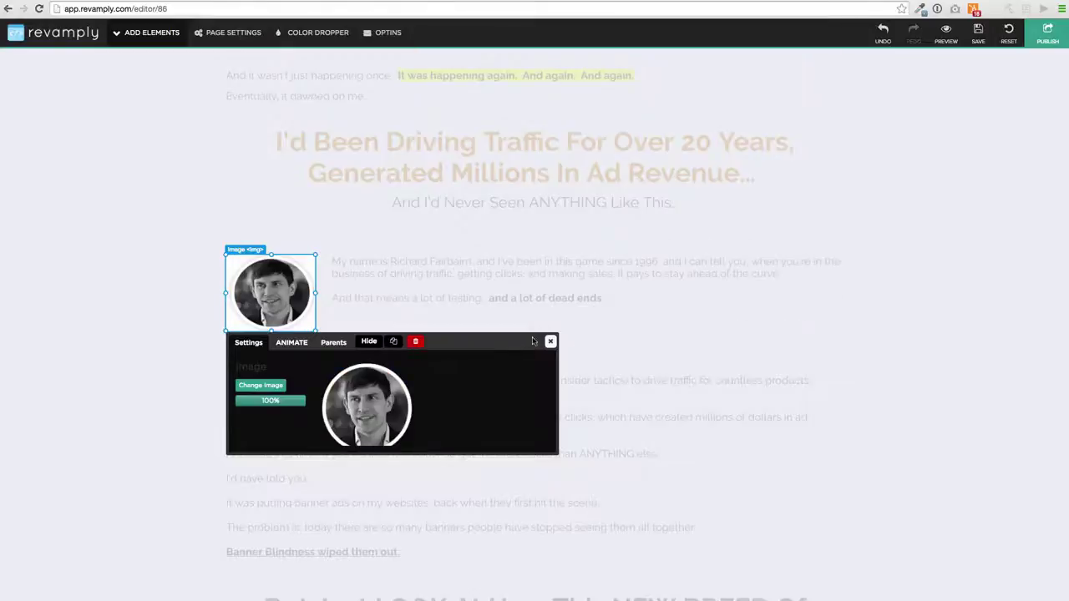
left_click(551, 340)
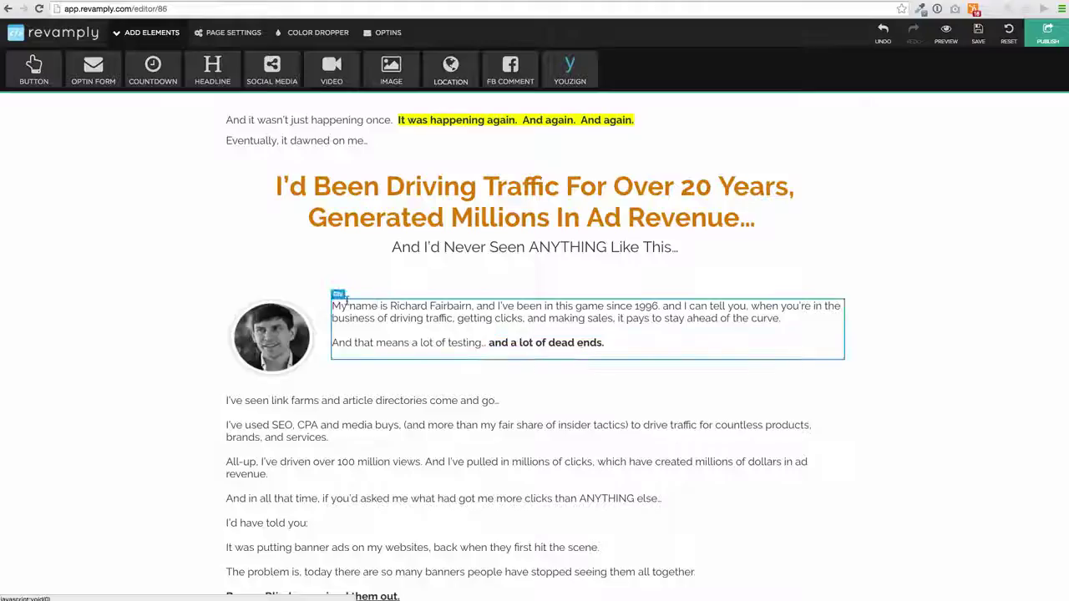
Replace the author's full name in the bio paragraph with the site owner's name.
double_click(509, 318)
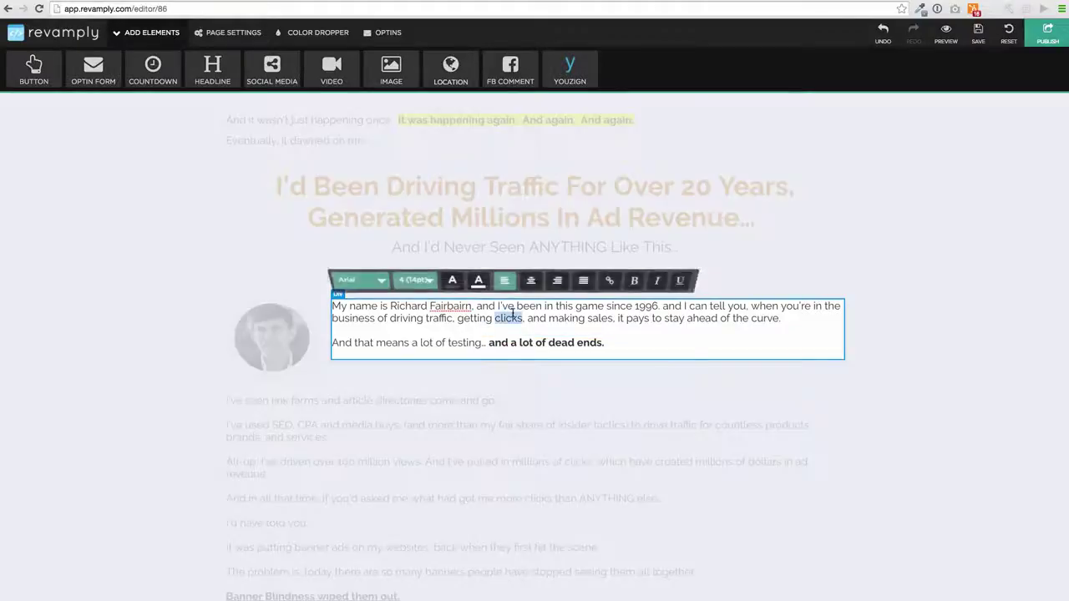
left_click_drag(474, 307, 391, 307)
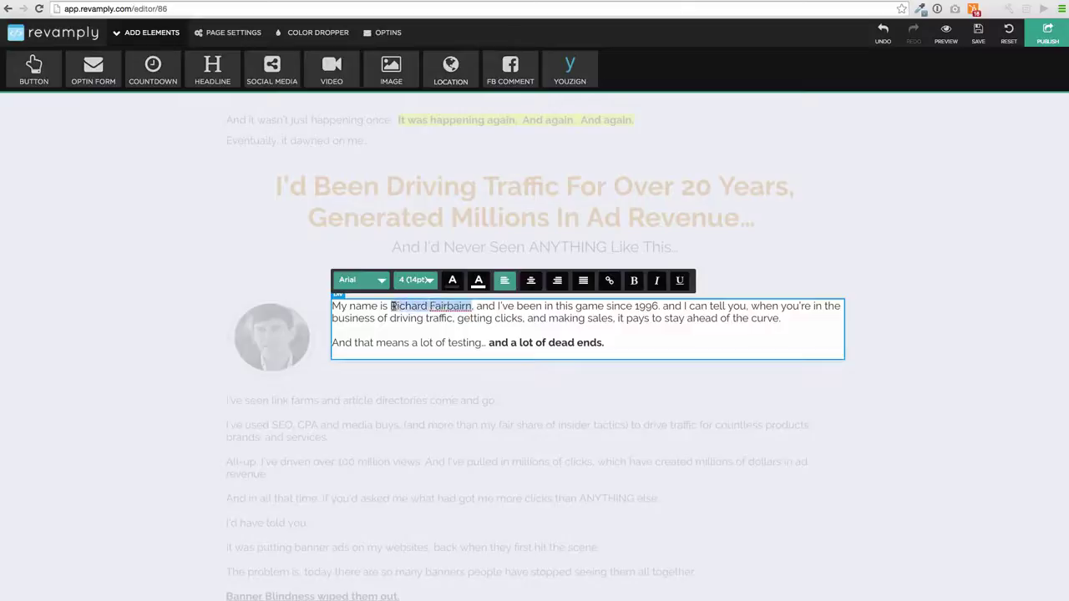
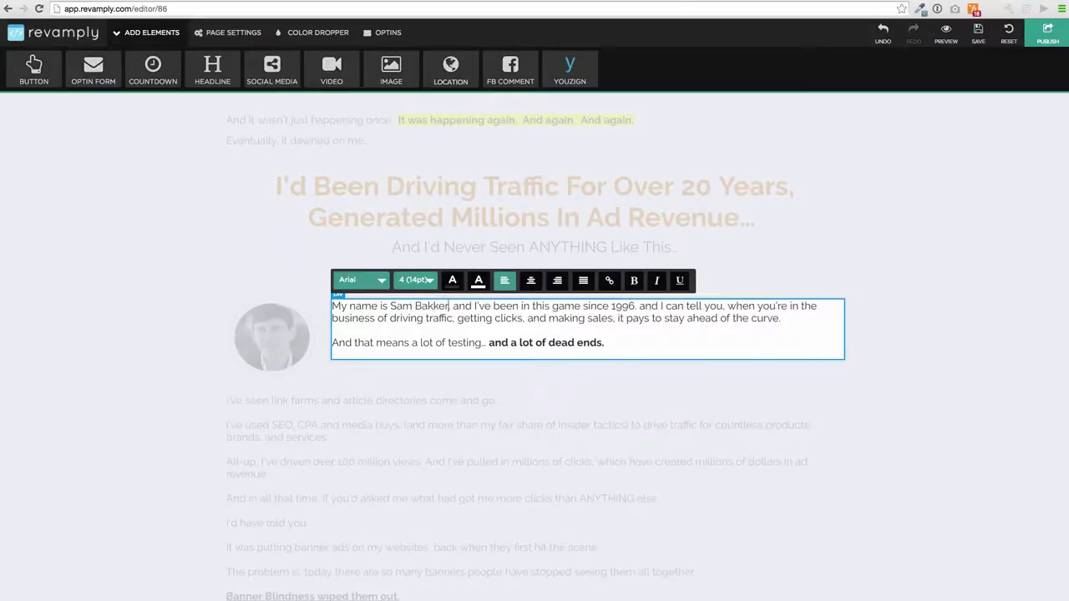
left_click(499, 384)
Resize the competition heading section so the comparison table follows without a gap.
scroll(490, 385, "down", 10)
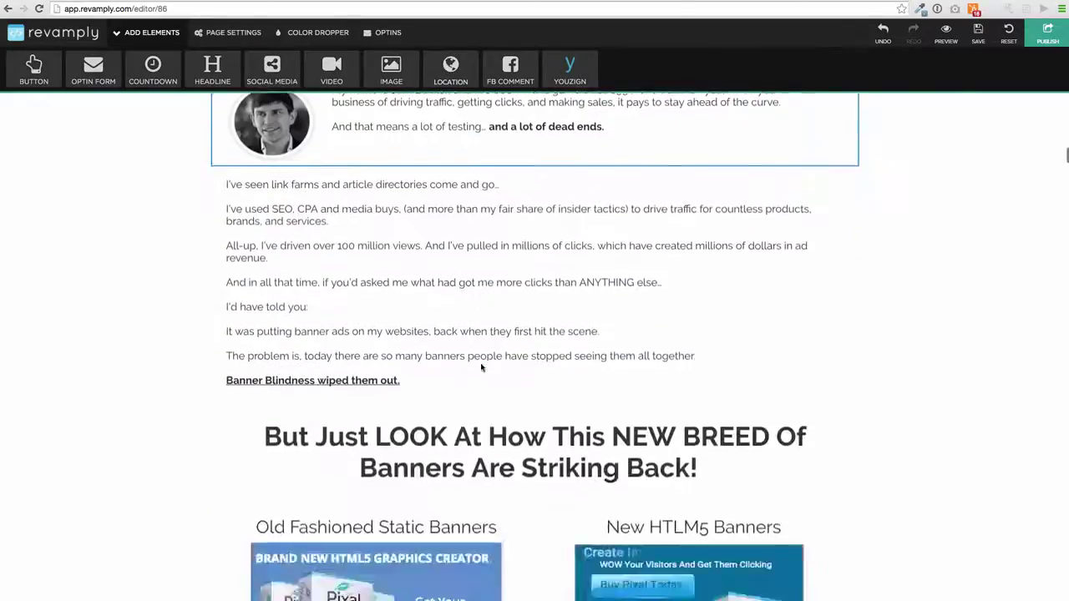
scroll(481, 367, "down", 15)
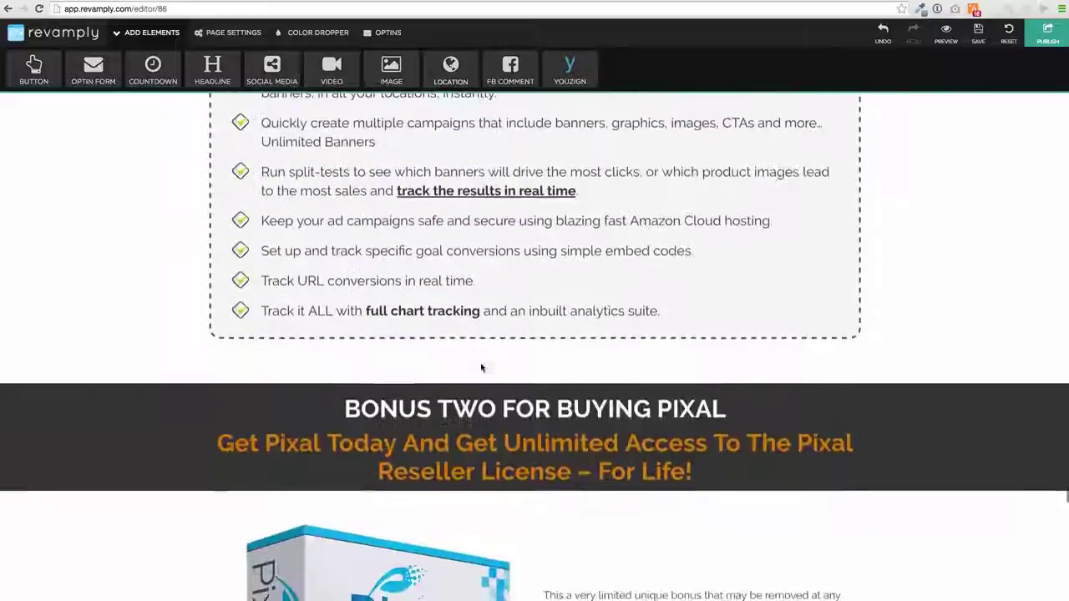
scroll(481, 367, "up", 10)
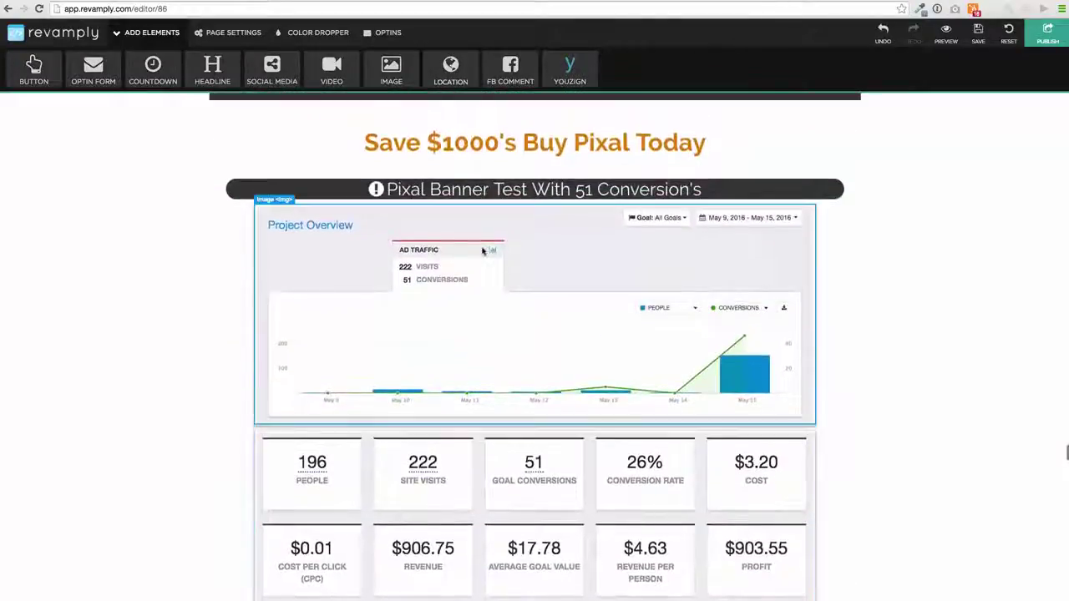
scroll(482, 251, "up", 6)
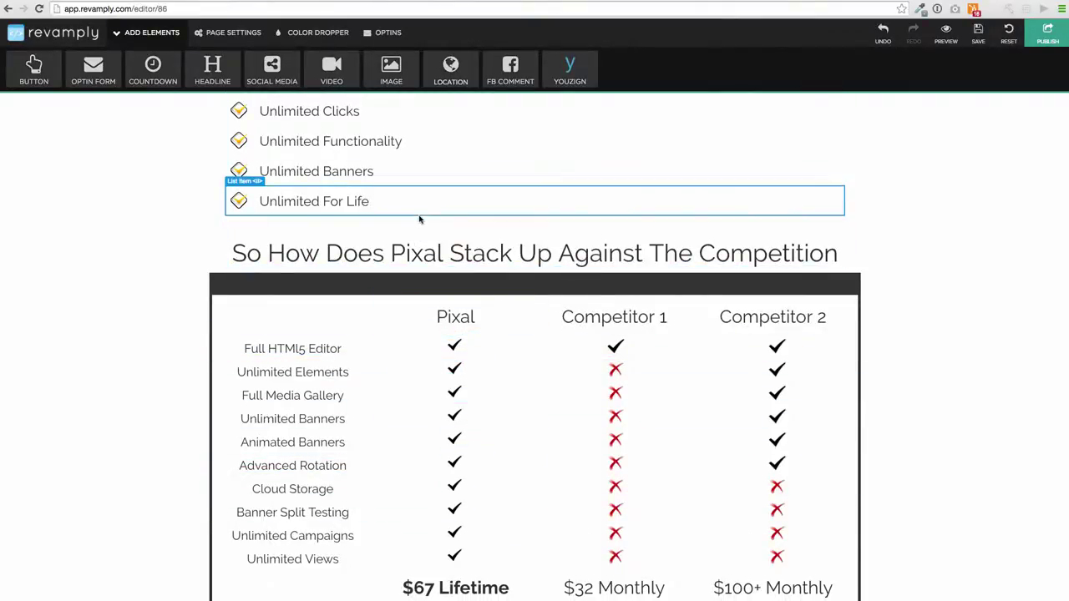
left_click(447, 273)
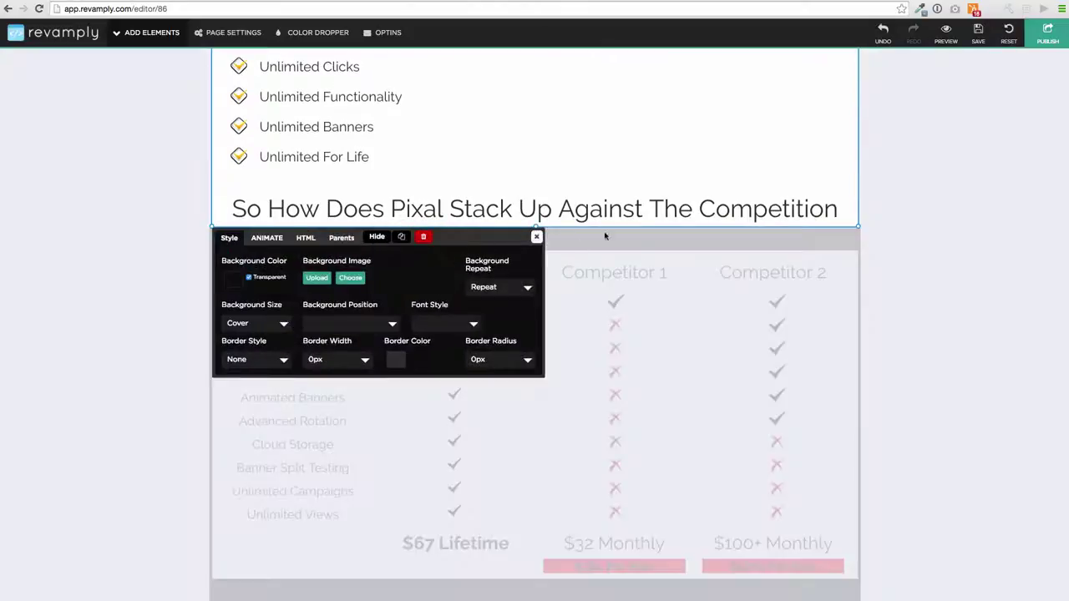
mouse_move(536, 225)
left_mouse_down()
mouse_move(520, 435)
mouse_move(543, 251)
mouse_move(527, 532)
mouse_move(525, 237)
left_mouse_up()
left_click(526, 244)
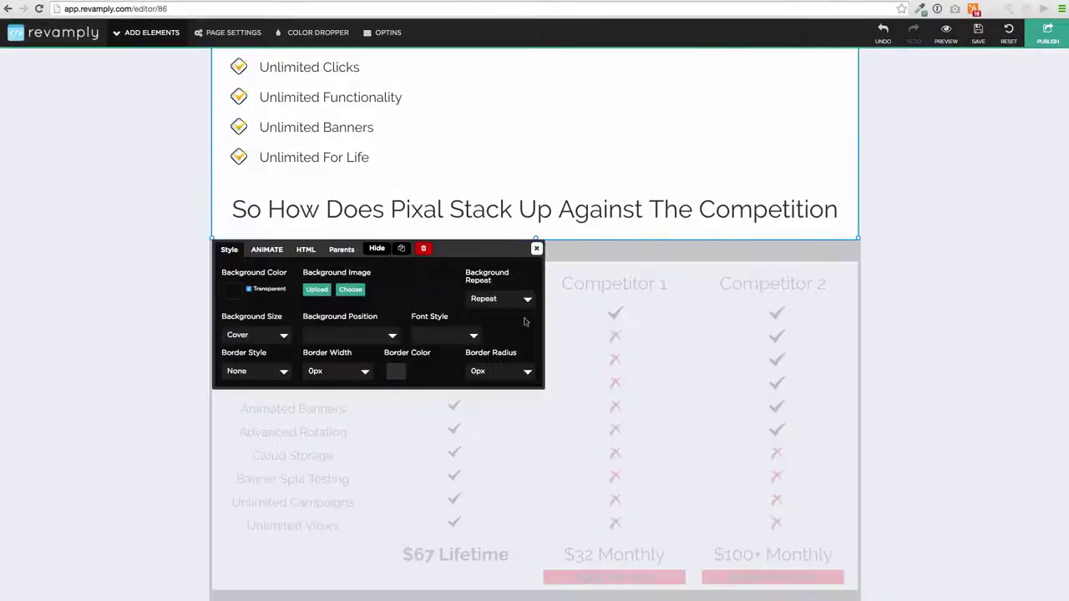
left_click(539, 250)
Delete the phone icon below the sales video and select the exclamation icon.
scroll(542, 253, "up", 20)
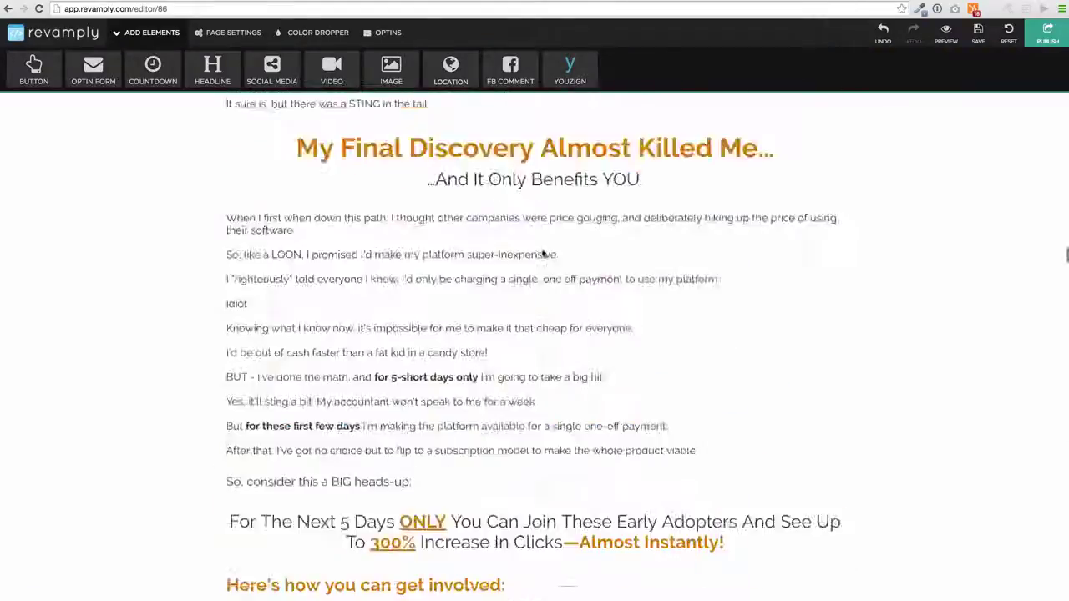
scroll(543, 253, "up", 10)
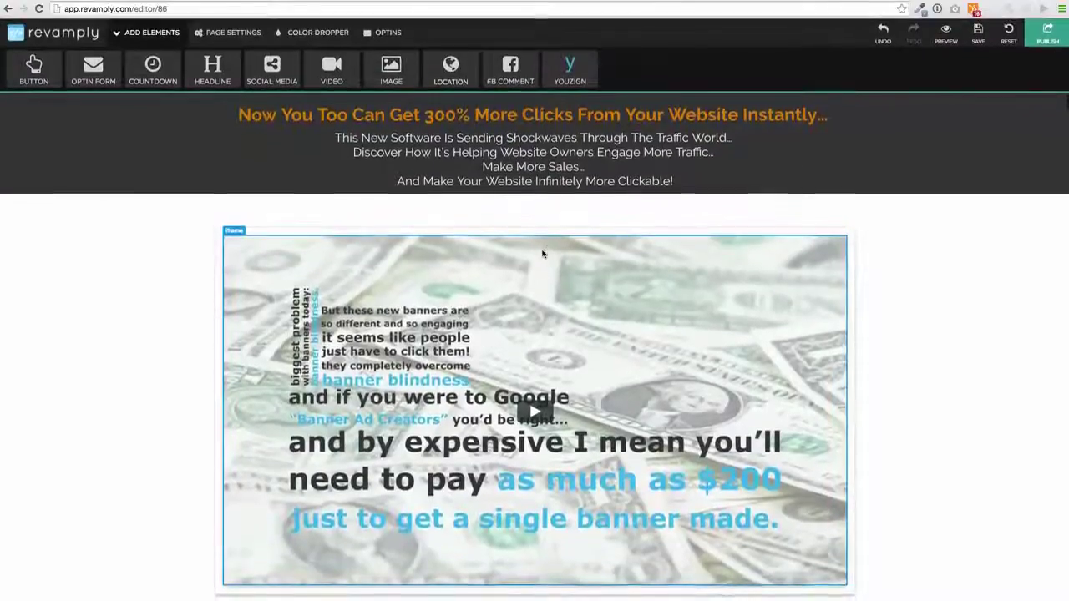
scroll(542, 253, "down", 5)
scroll(543, 253, "up", 6)
scroll(544, 253, "down", 5)
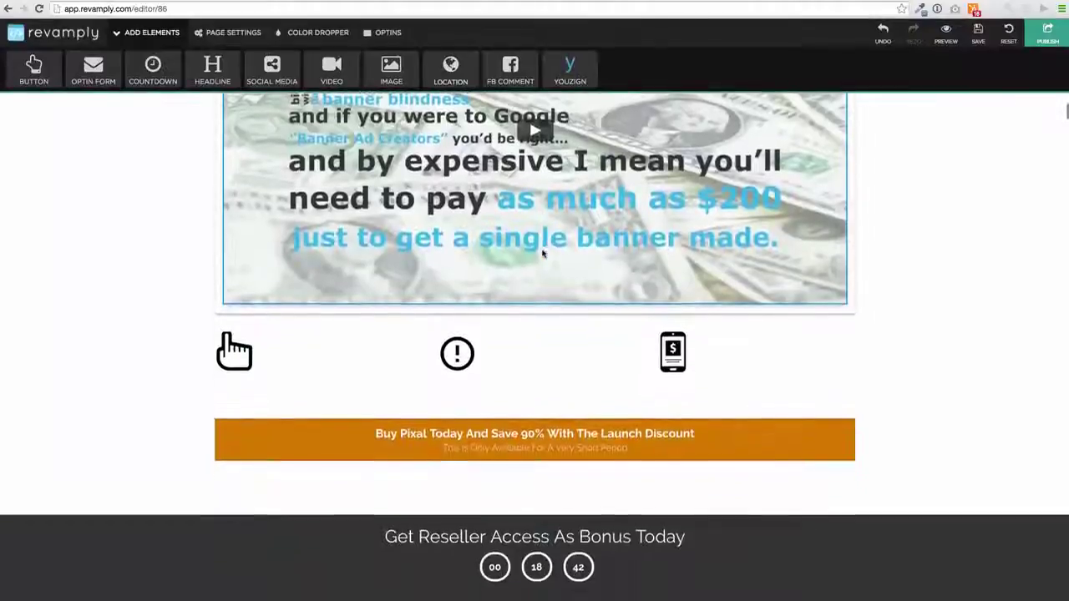
left_click(675, 327)
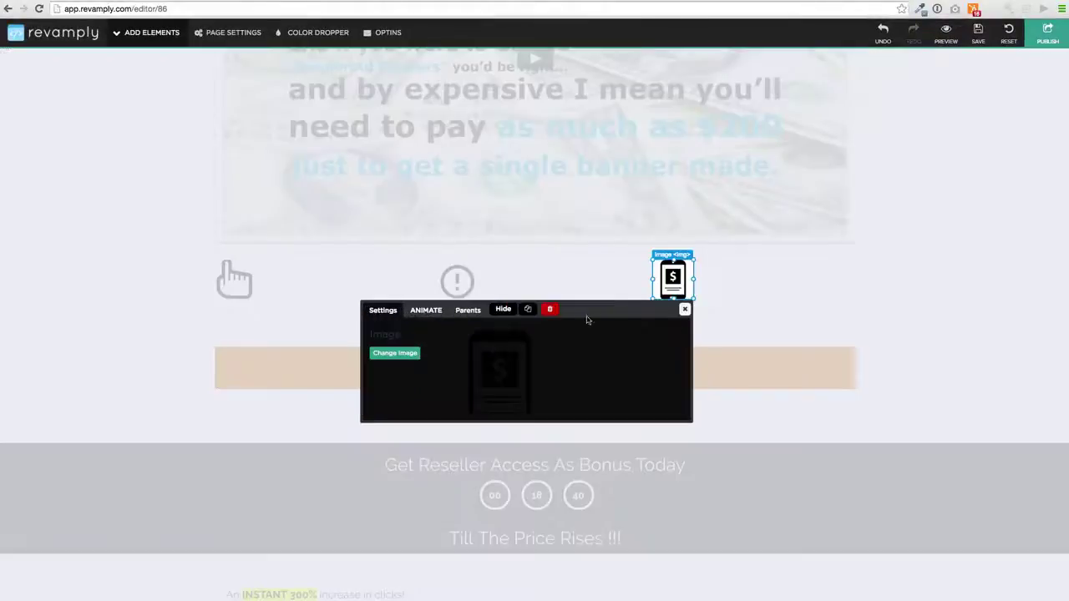
left_click(551, 309)
left_click(458, 284)
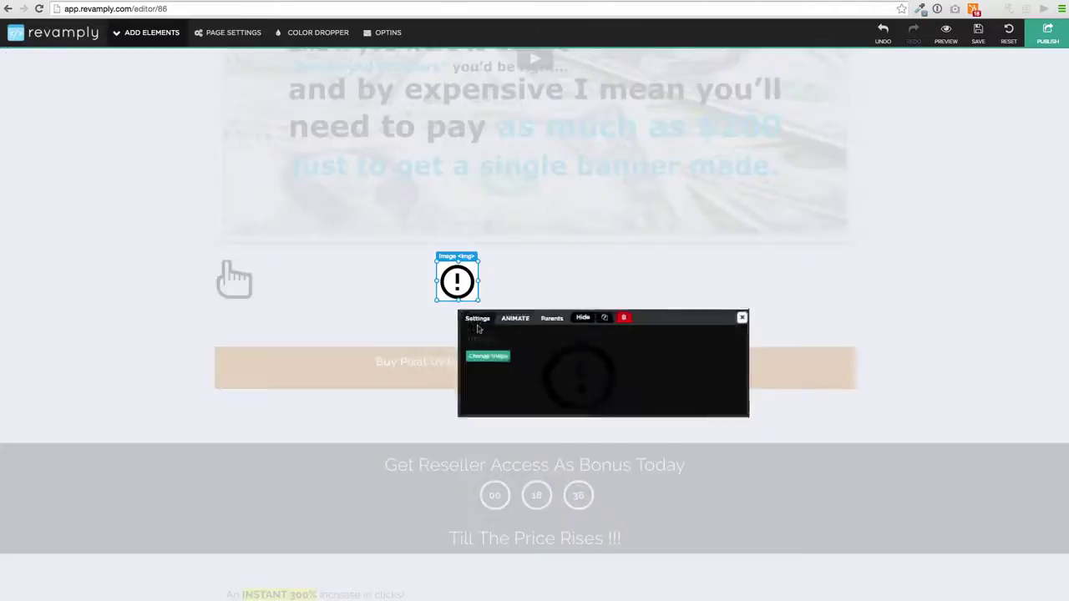
Delete the exclamation icon, the hand icon and the old countdown timer.
left_click(626, 311)
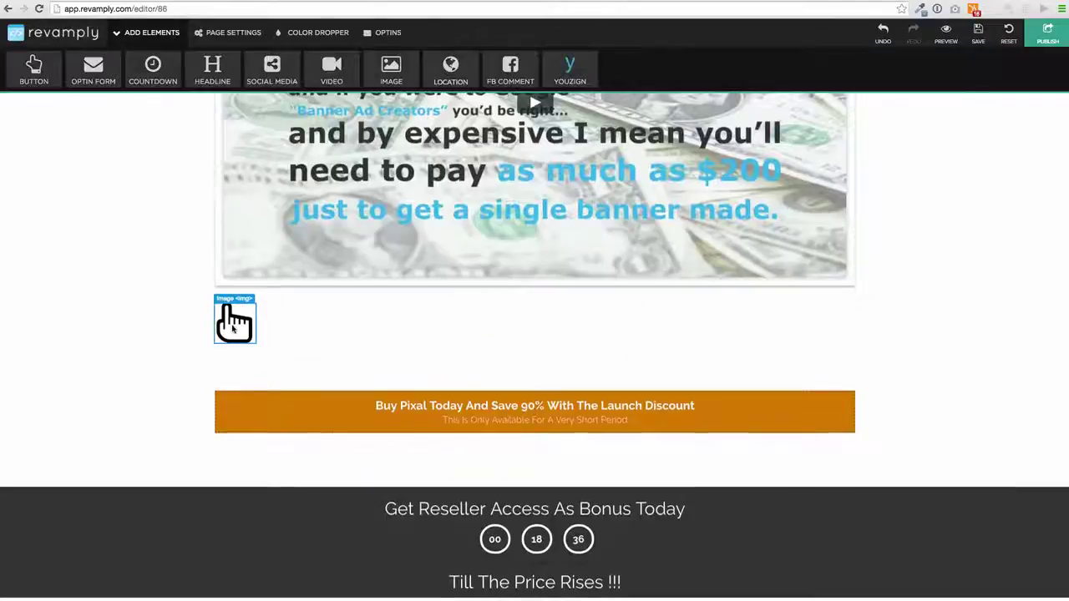
left_click(235, 280)
left_click(403, 309)
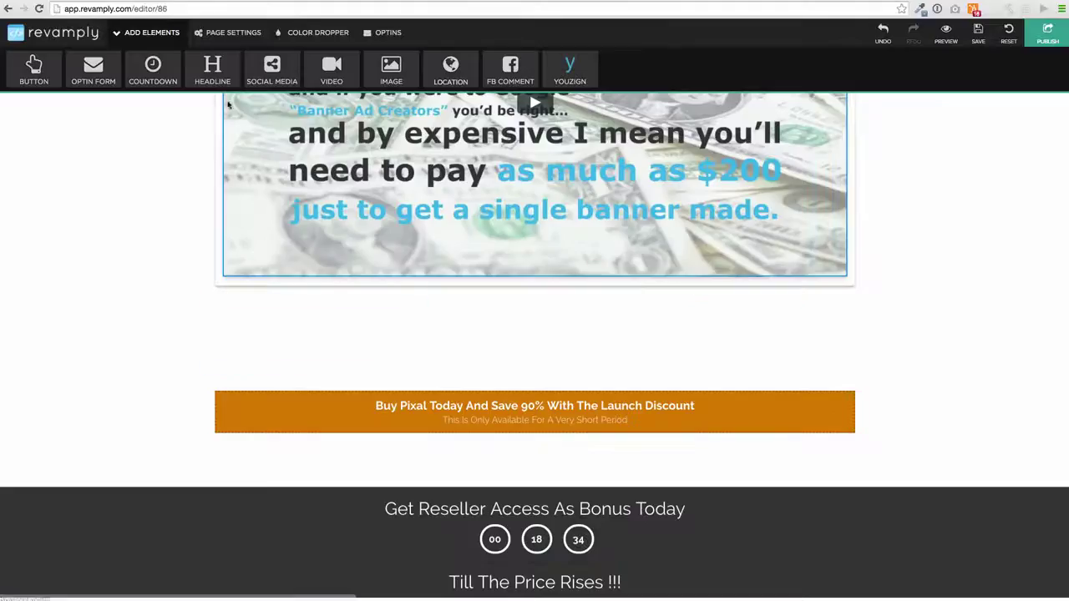
scroll(225, 103, "up", 4)
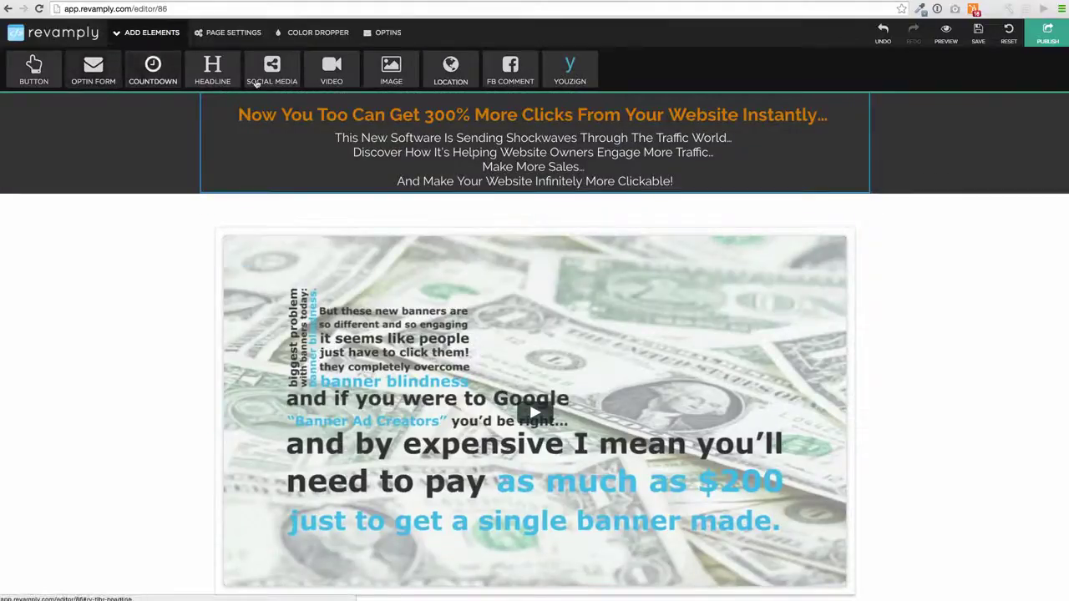
scroll(494, 251, "down", 6)
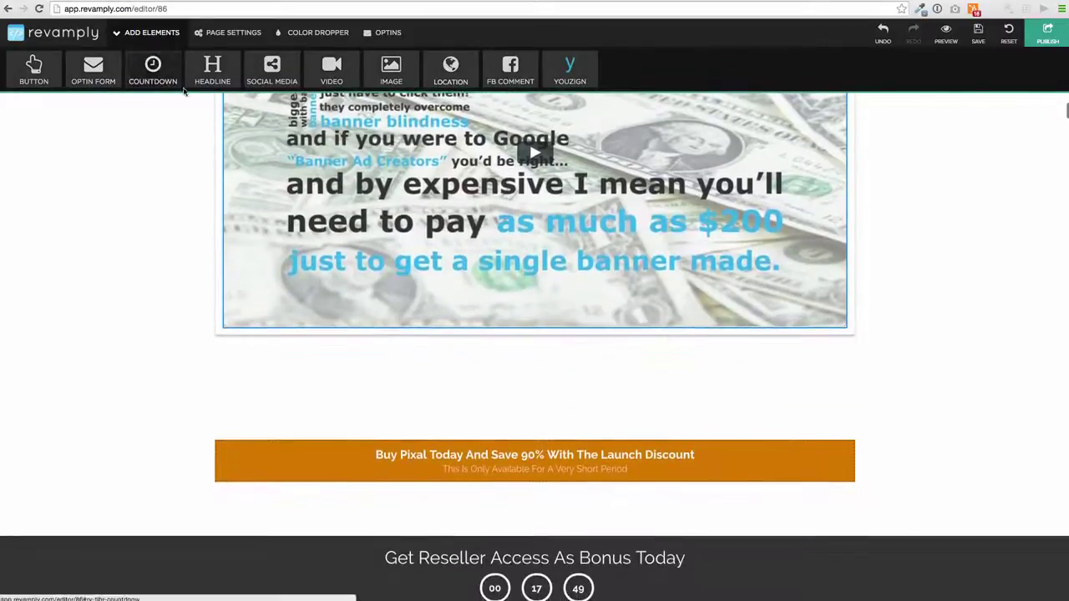
scroll(439, 215, "down", 3)
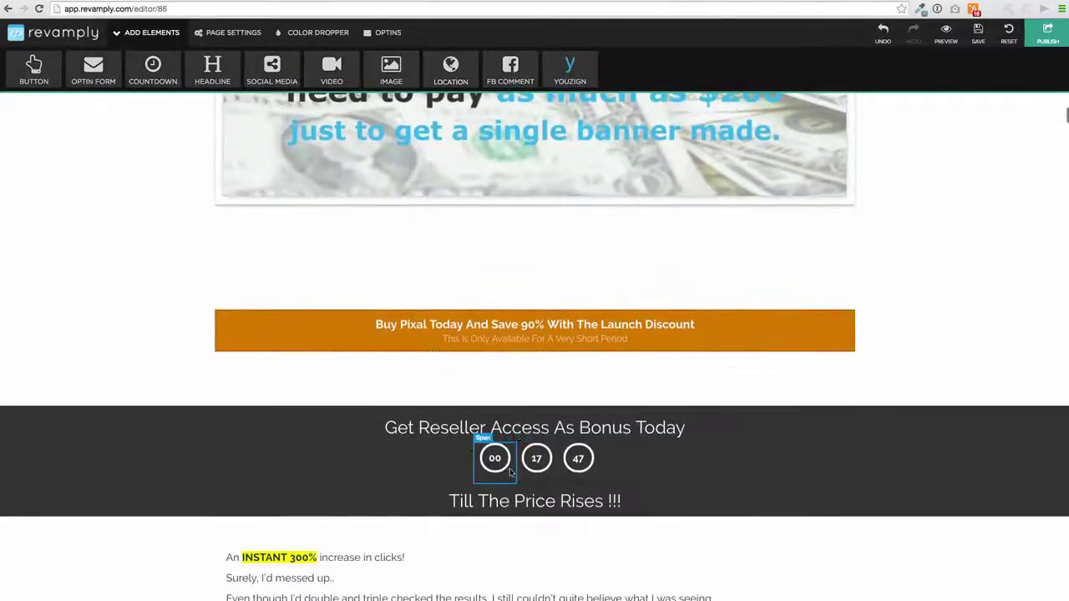
left_click(654, 478)
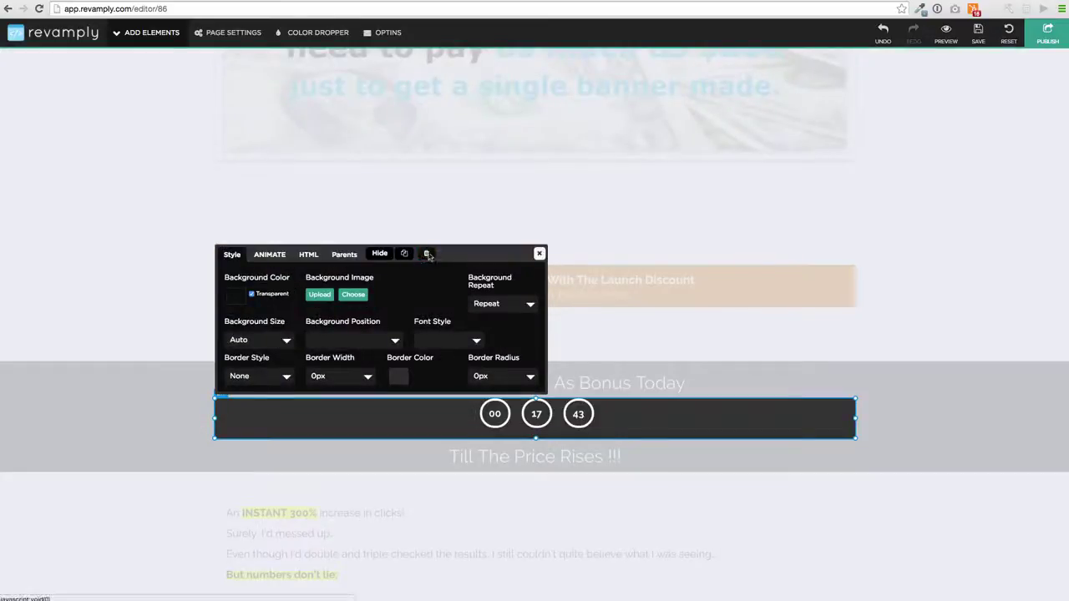
left_click(427, 254)
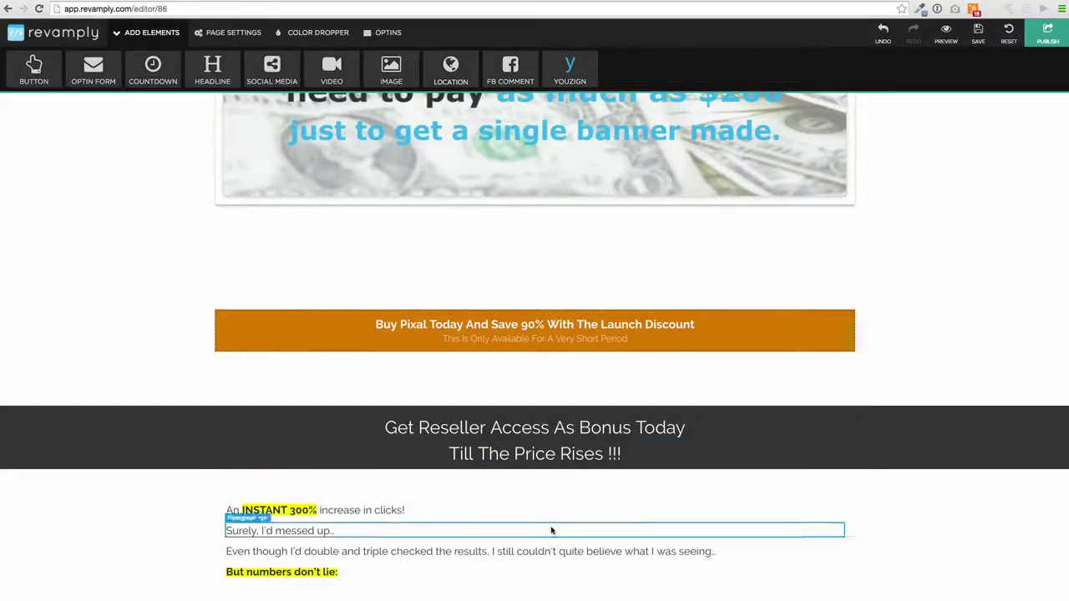
Make the Get Reseller Access section taller and display the countdown templates.
left_click(746, 448)
left_click(936, 443)
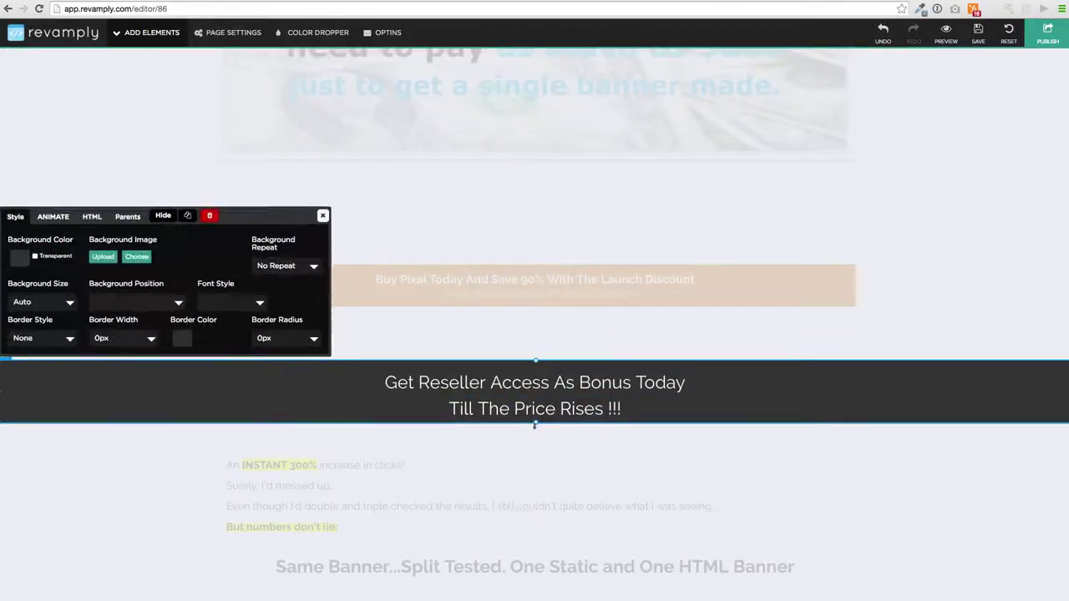
left_click_drag(536, 450, 535, 473)
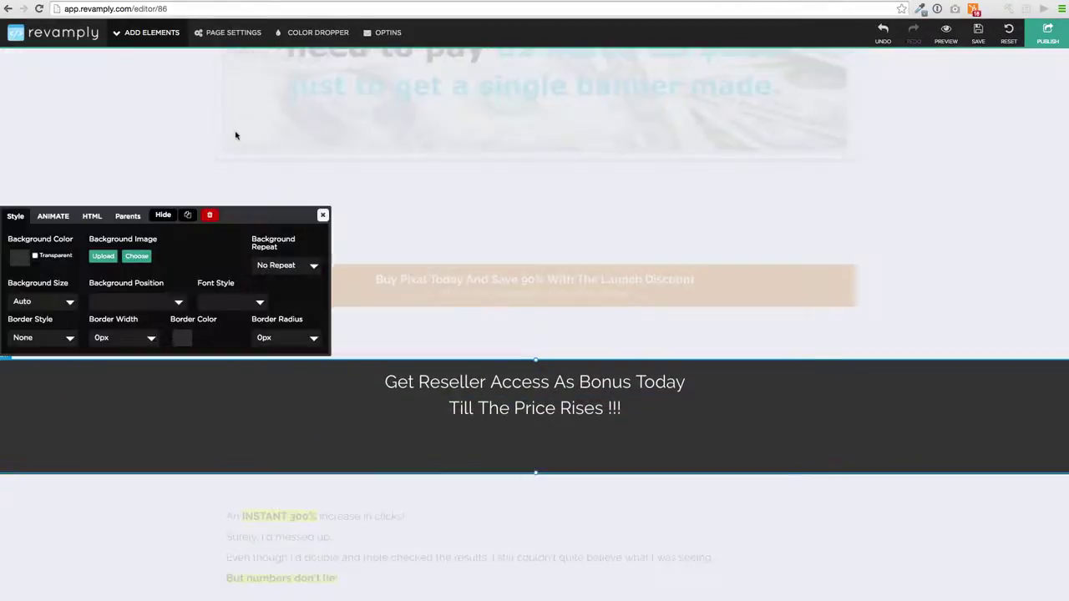
left_click(147, 31)
left_click(153, 71)
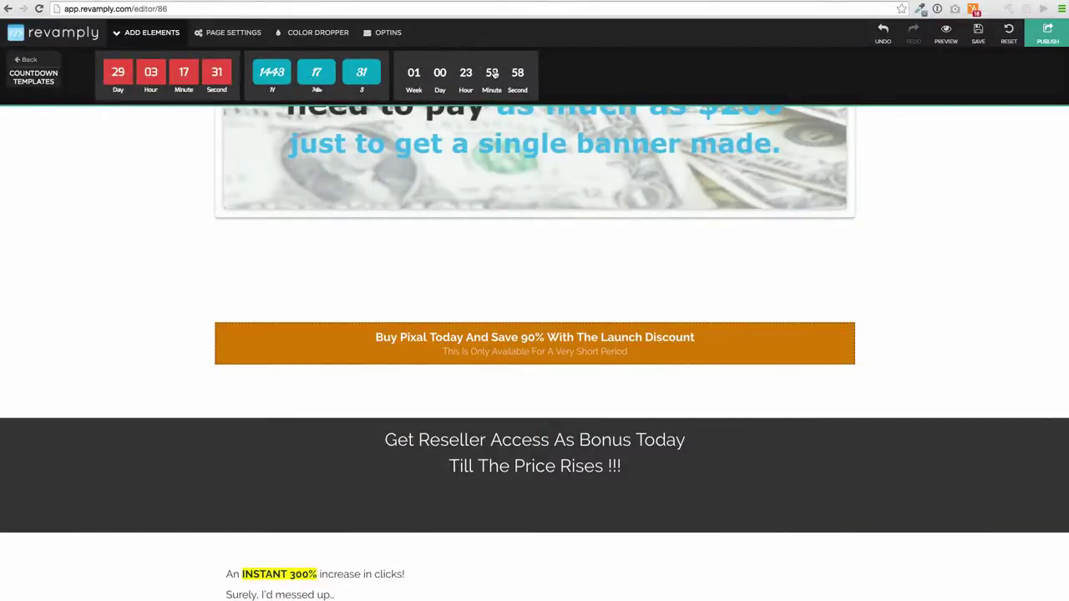
Place a countdown timer under Till The Price Rises, set to 1 day.
left_click_drag(464, 68, 535, 492)
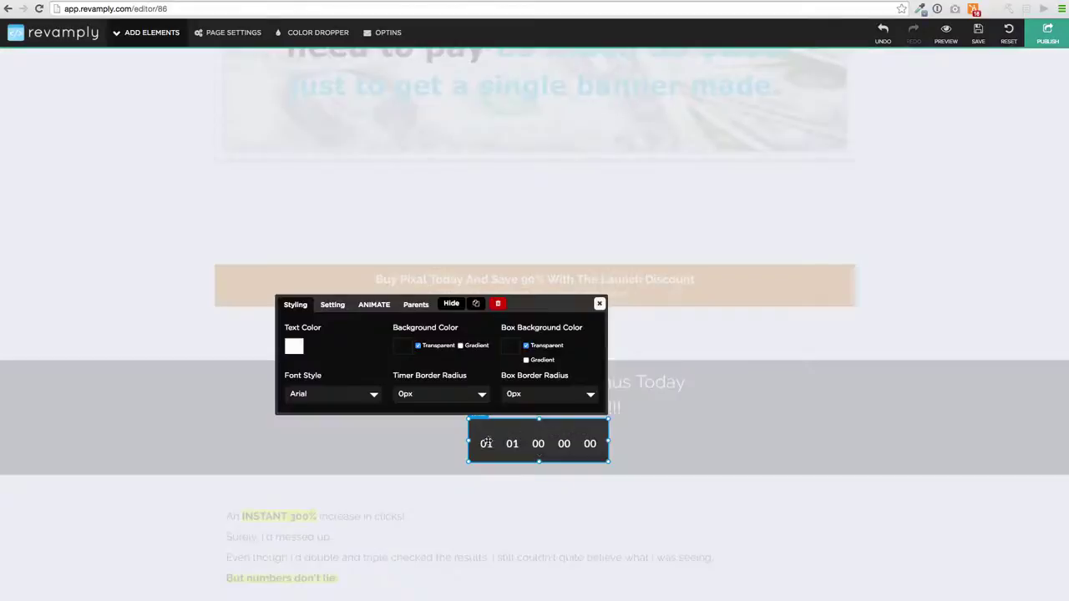
left_click(330, 304)
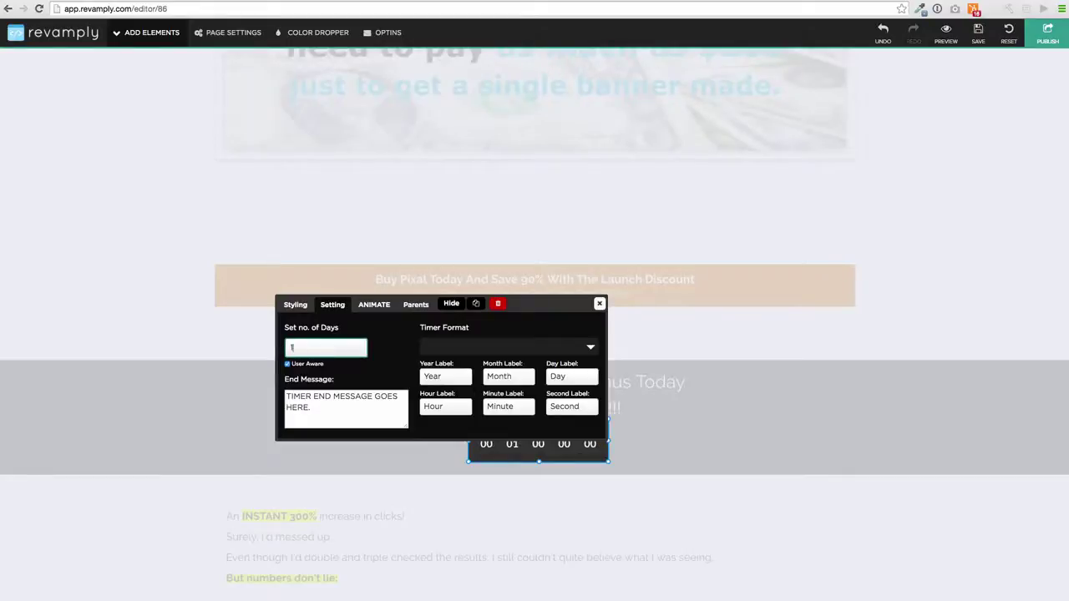
left_click(600, 304)
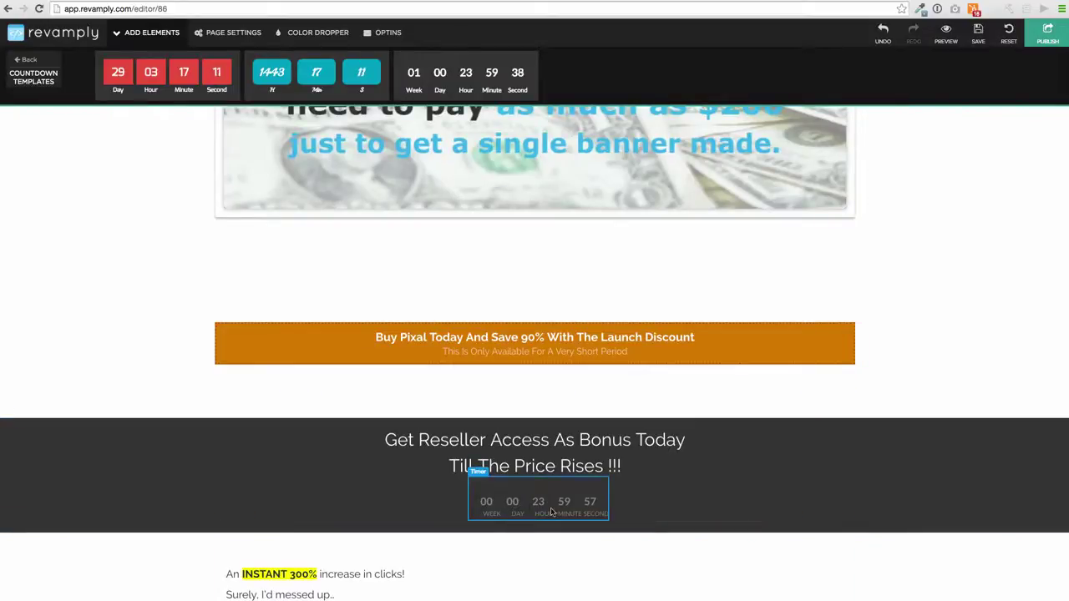
Give the new countdown timer a Flash animation.
left_click(550, 512)
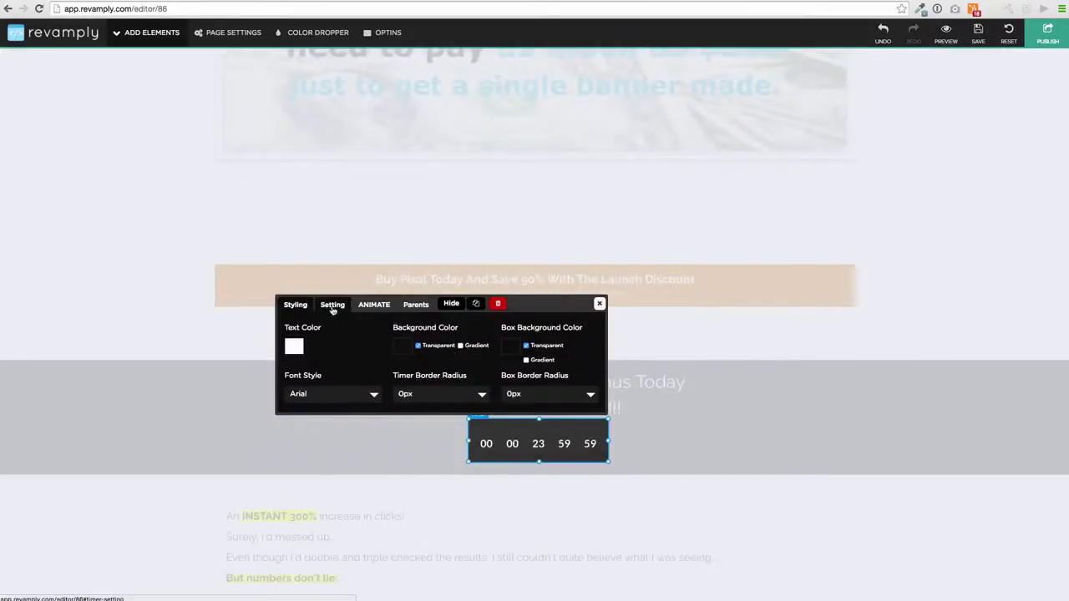
left_click(373, 304)
left_click(409, 348)
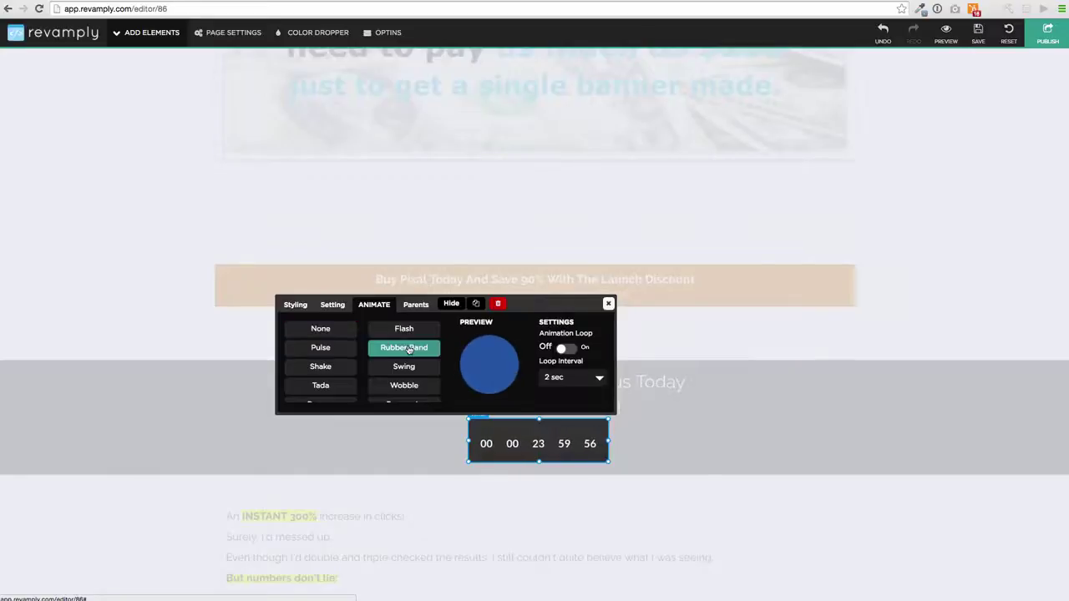
left_click(409, 330)
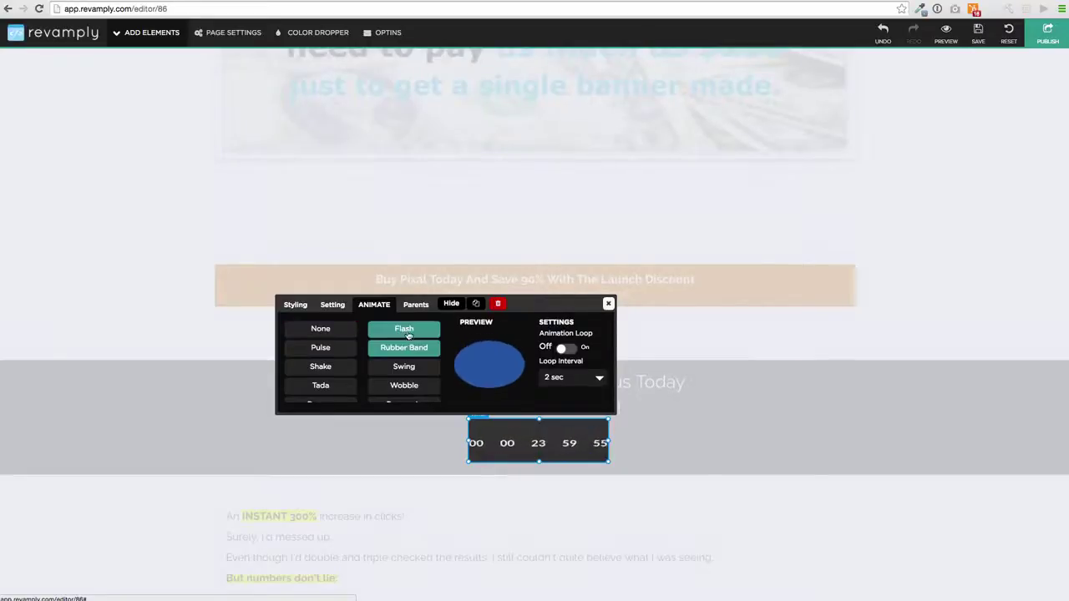
left_click(608, 304)
scroll(639, 298, "up", 5)
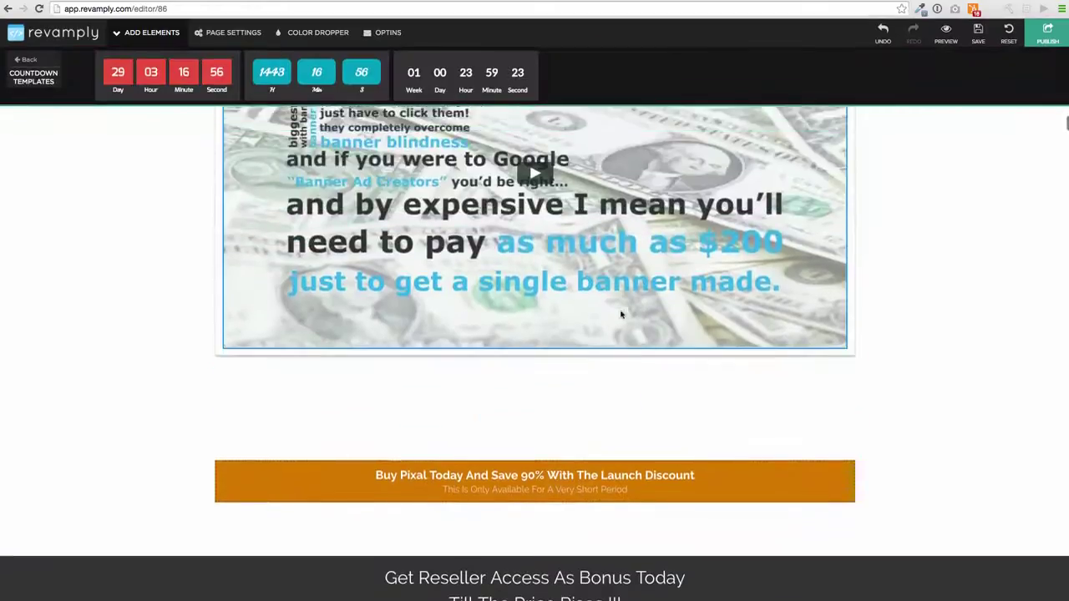
Try Rubber Band, Swing and Flash on the sales video embed, settling on Shake.
scroll(648, 287, "up", 2)
left_click(657, 276)
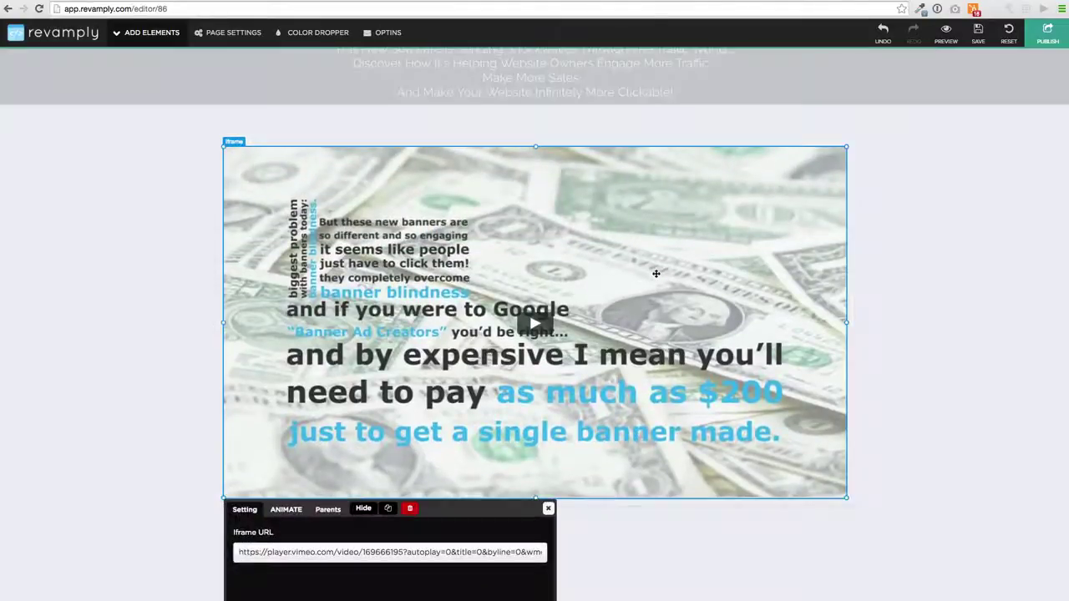
left_click(286, 509)
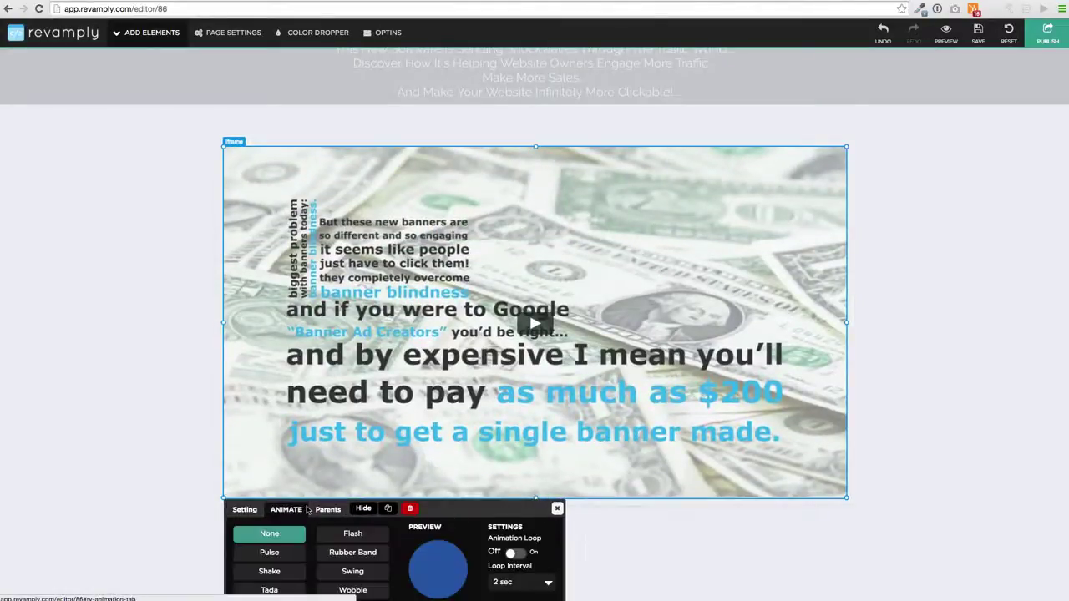
left_click(357, 552)
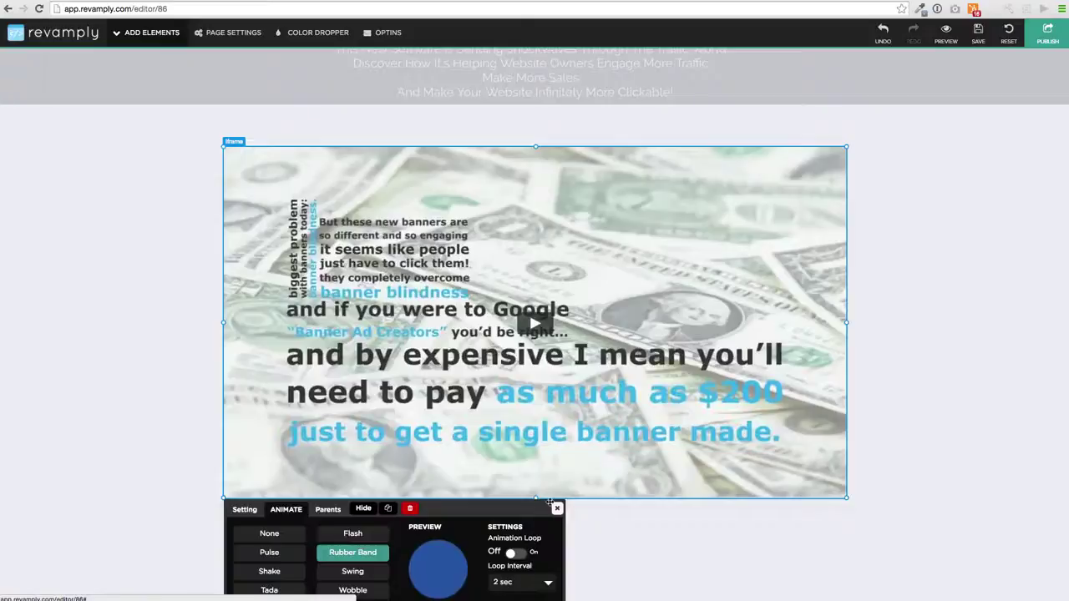
left_click(367, 572)
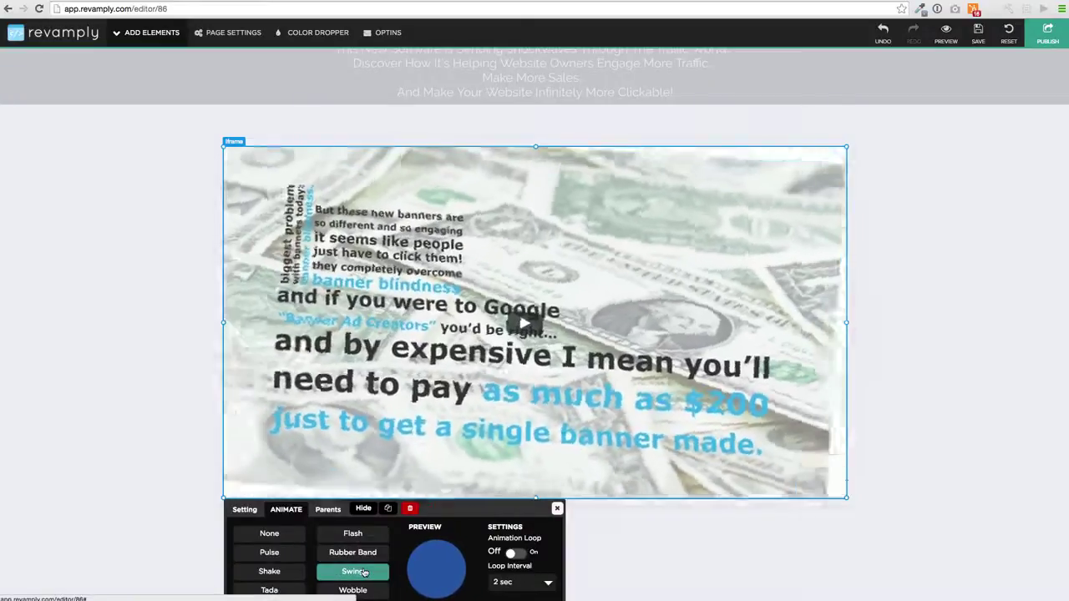
left_click(353, 533)
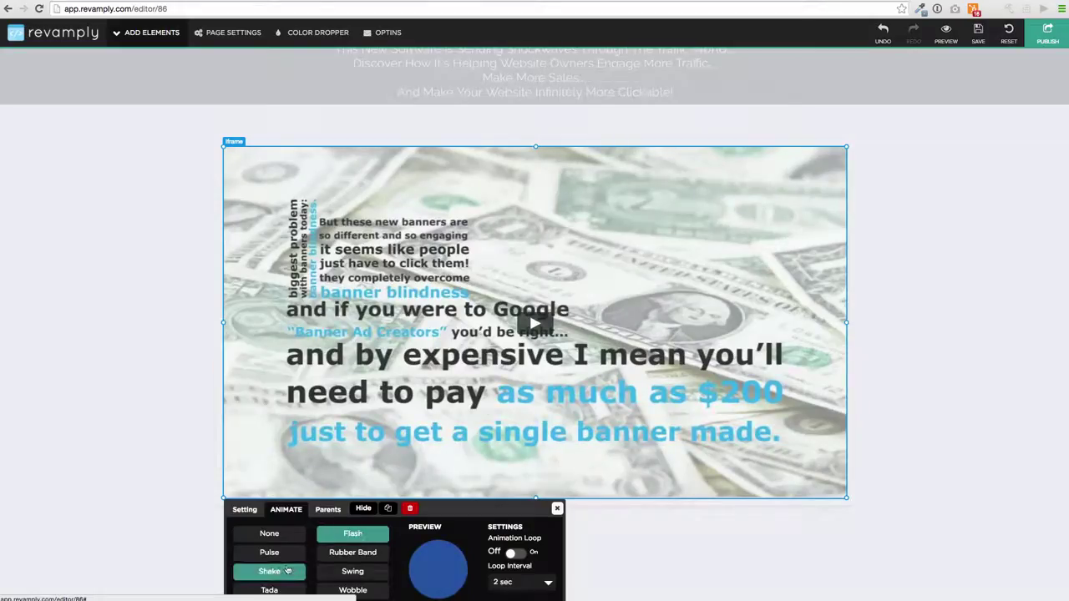
left_click(280, 571)
left_click(557, 509)
scroll(717, 375, "up", 1)
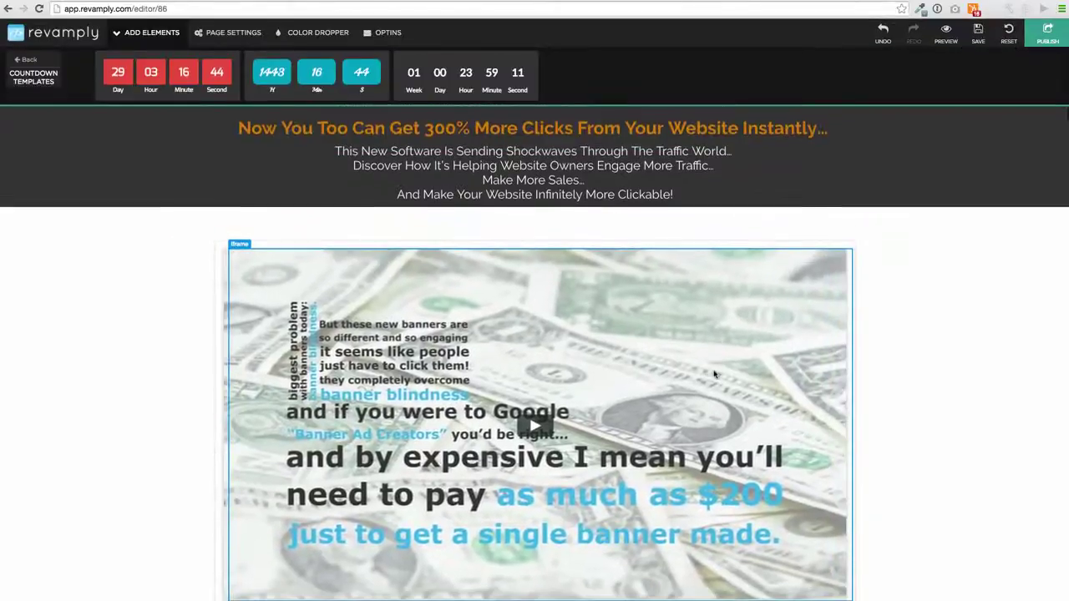
scroll(577, 324, "down", 3)
scroll(574, 322, "down", 3)
scroll(575, 321, "up", 6)
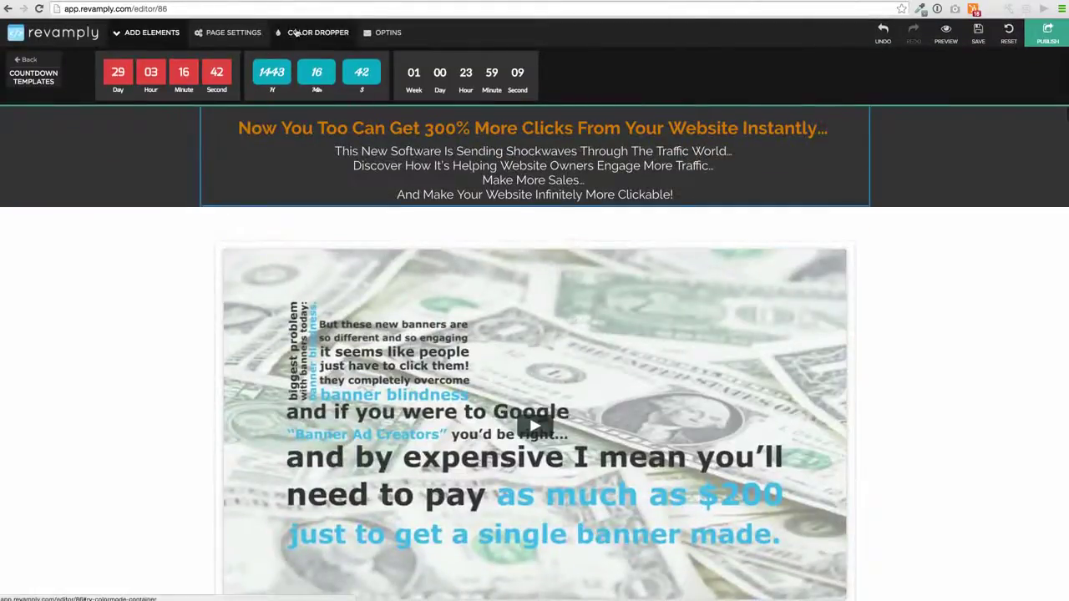
Colour the section behind the sales video pink, undoing an initial blue attempt.
left_click(296, 31)
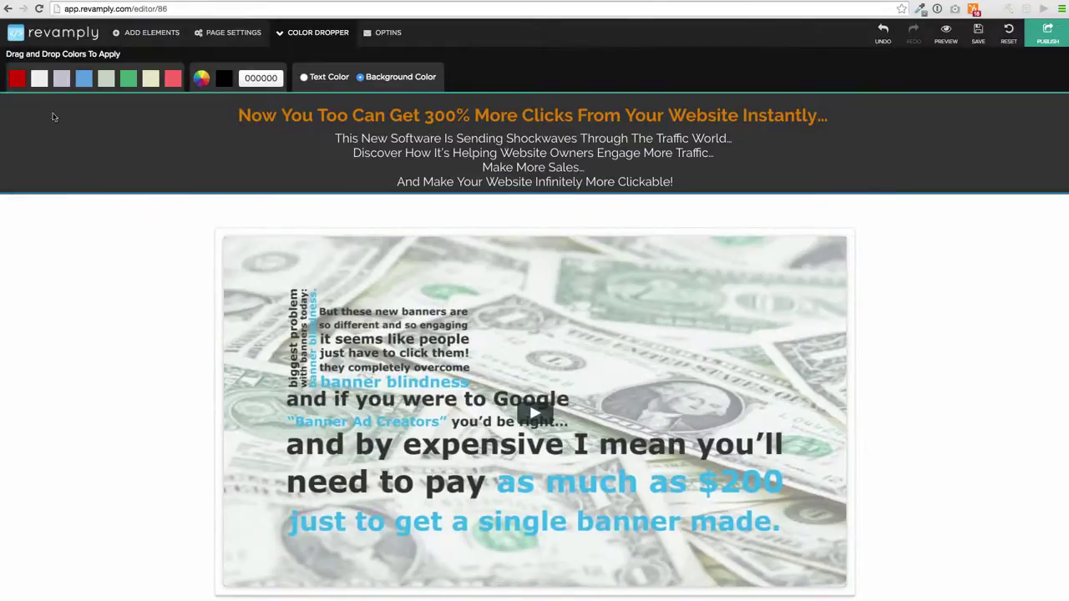
left_click_drag(43, 111, 93, 277)
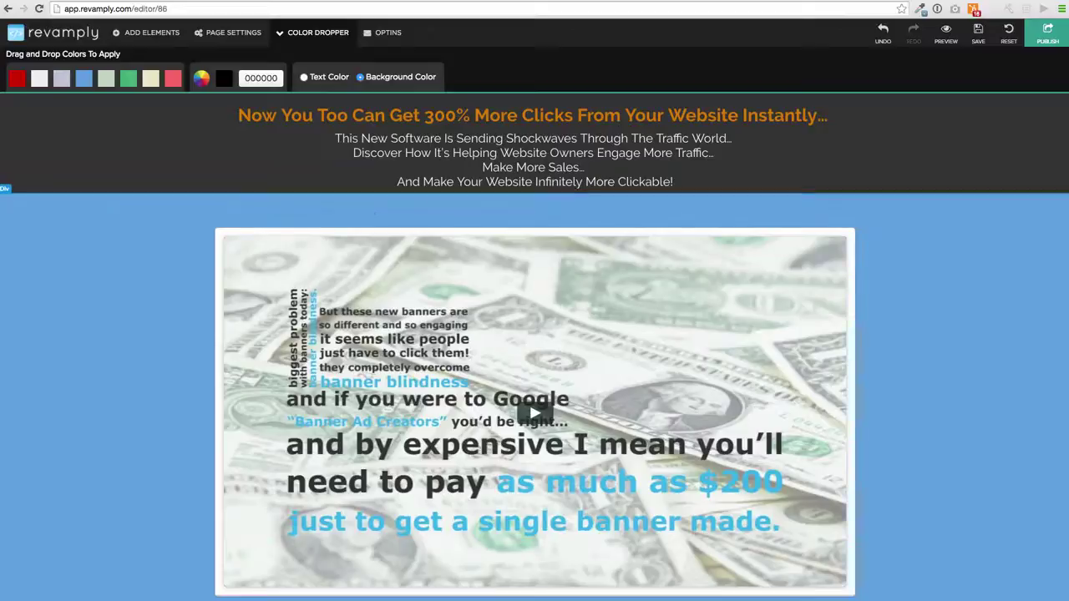
left_click(882, 42)
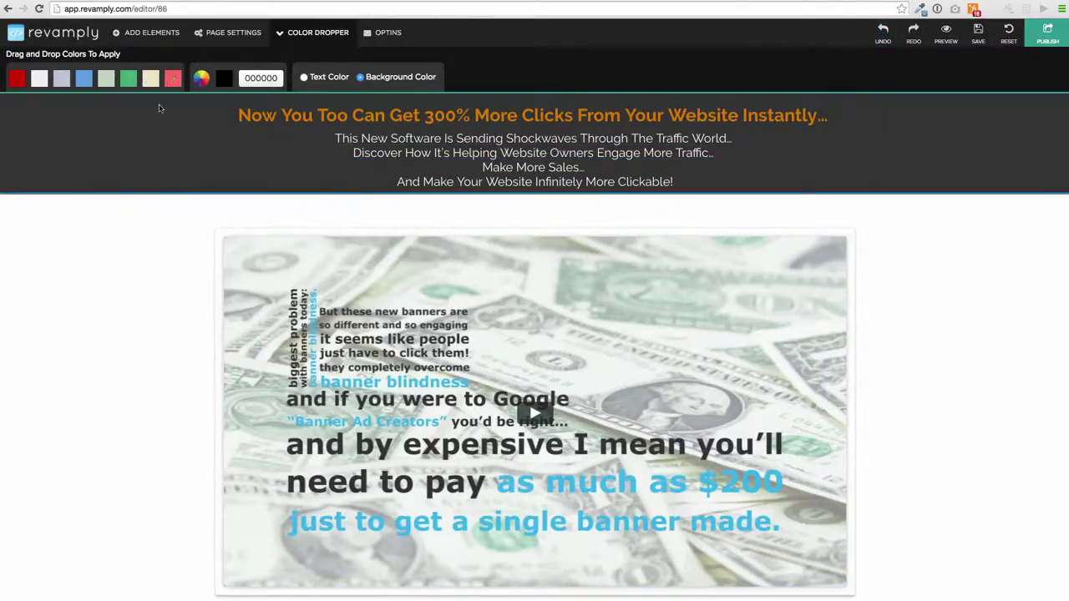
left_click_drag(159, 108, 80, 270)
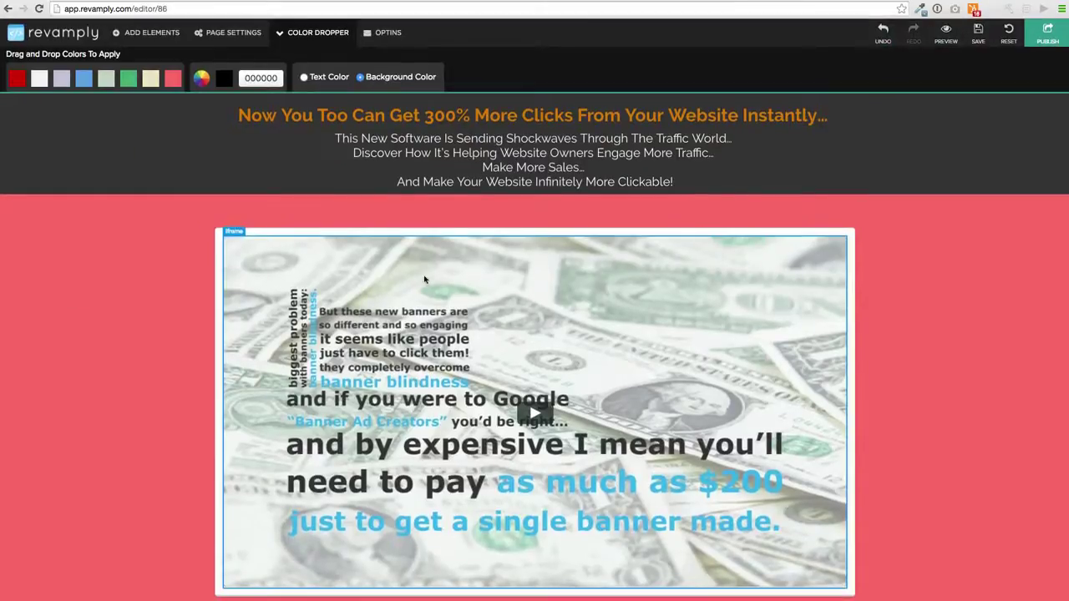
left_click(151, 32)
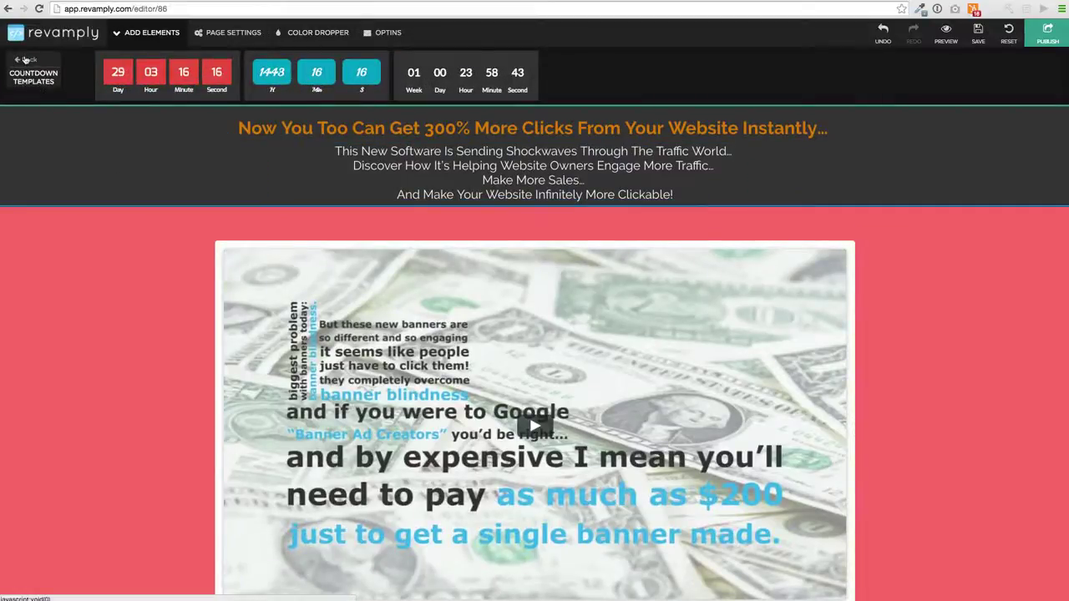
left_click(28, 59)
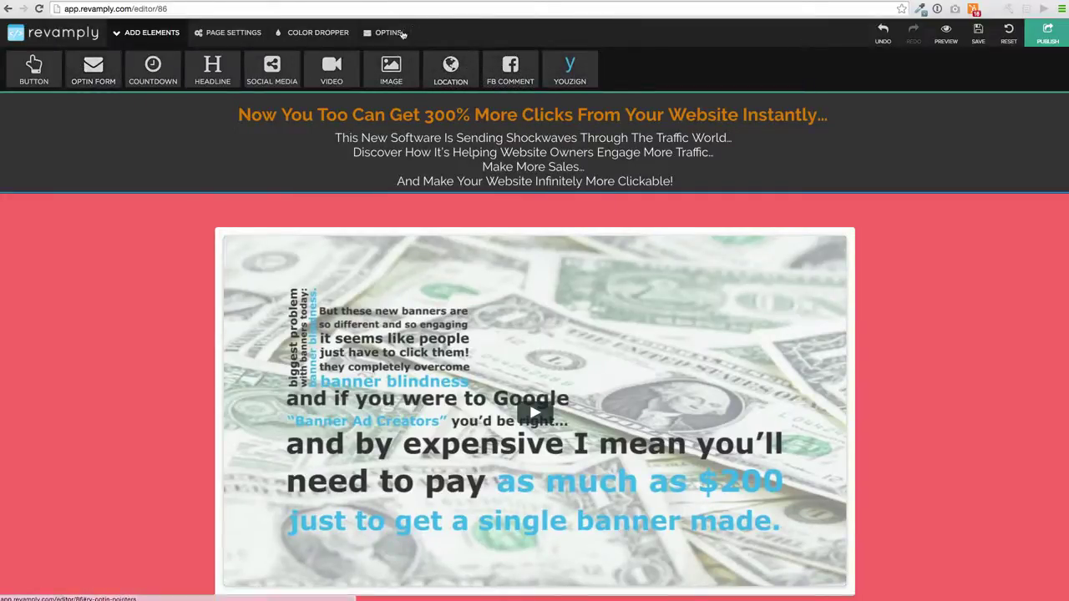
Open the Pixal page's settings and view the Redirect option, leaving the URL empty.
left_click(386, 32)
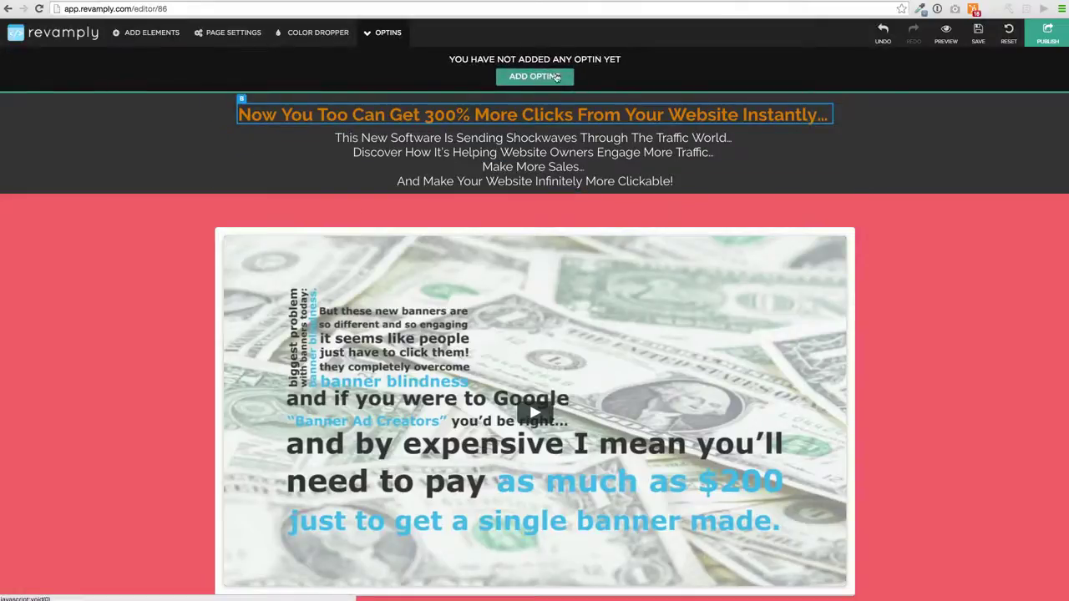
left_click(227, 33)
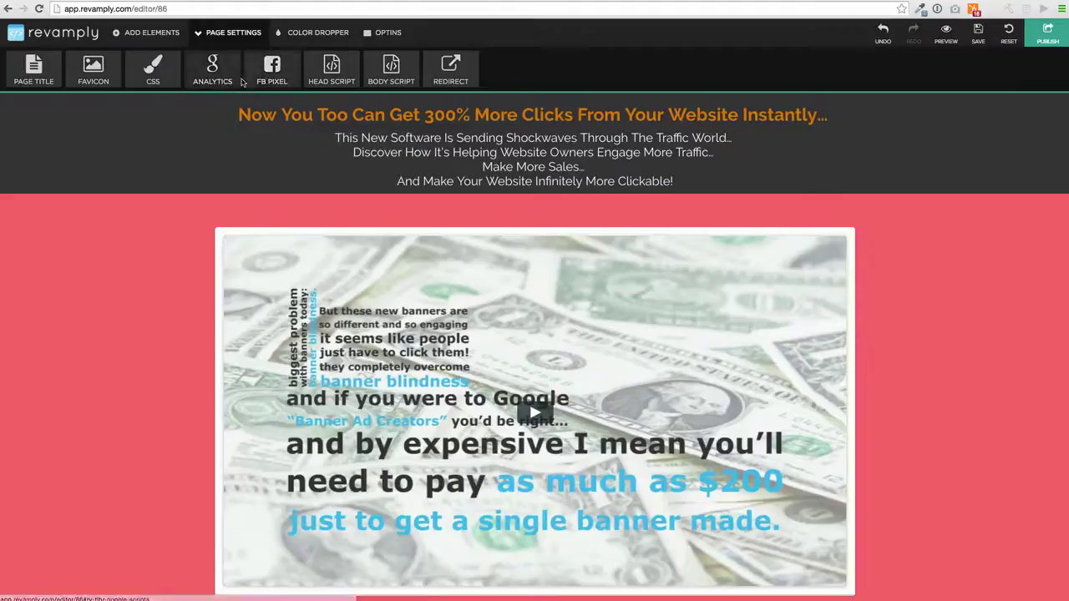
scroll(168, 198, "down", 3)
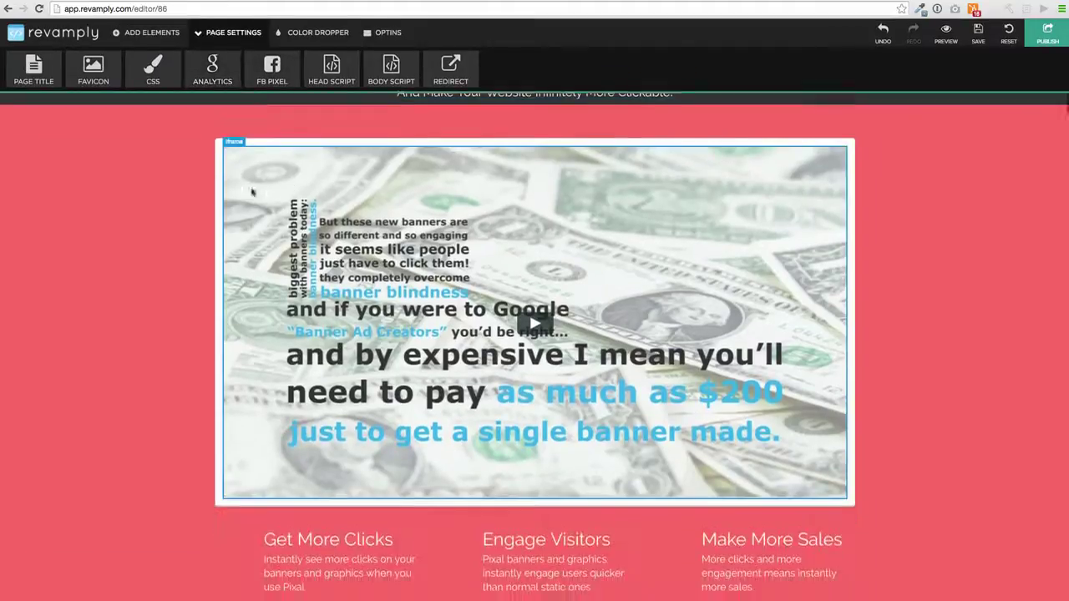
scroll(151, 198, "down", 5)
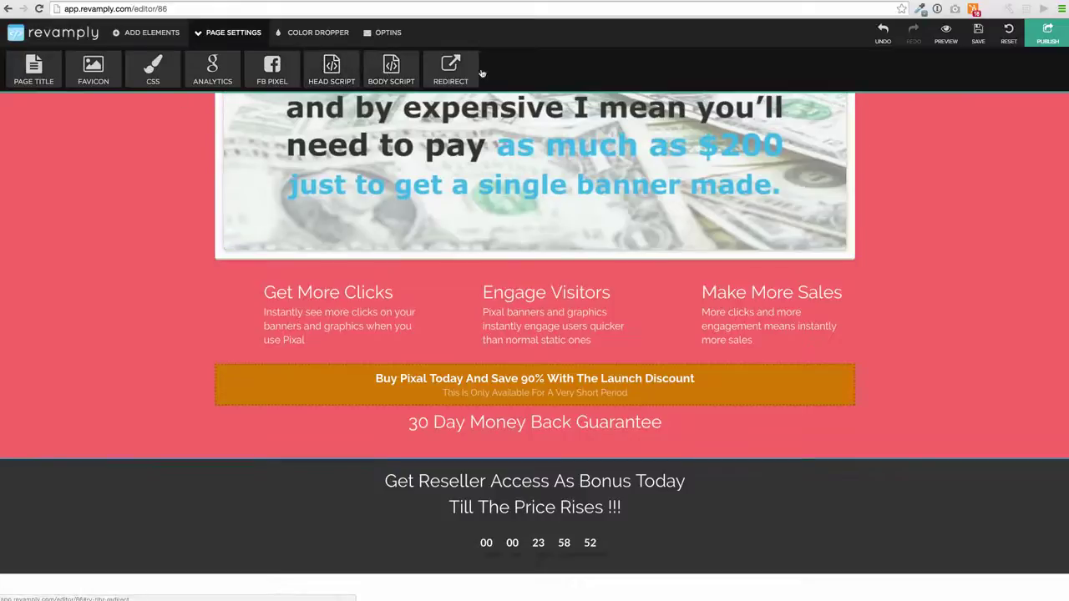
left_click(451, 69)
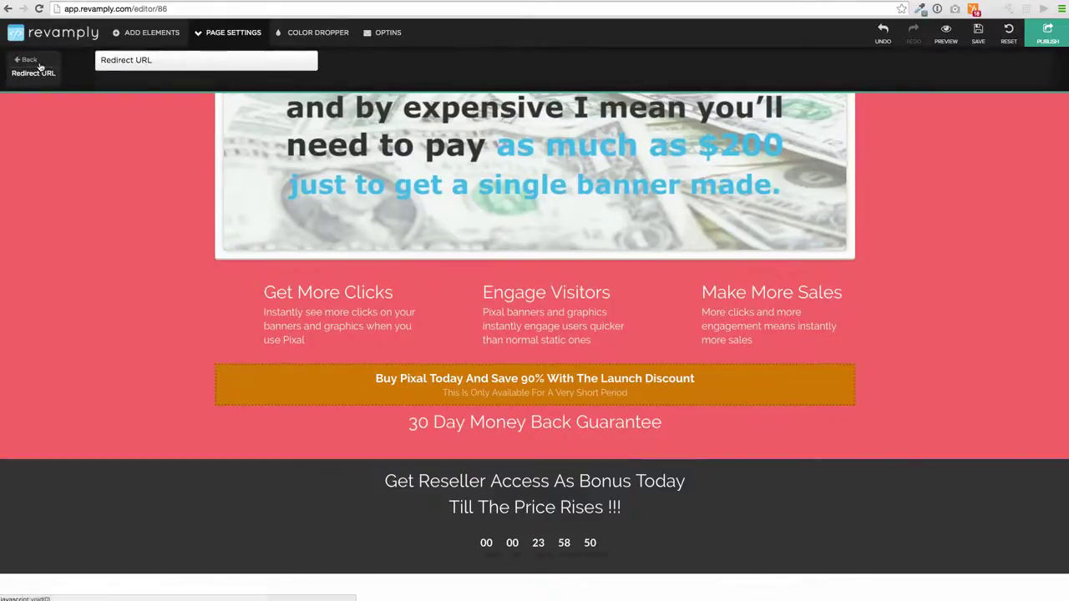
left_click(29, 60)
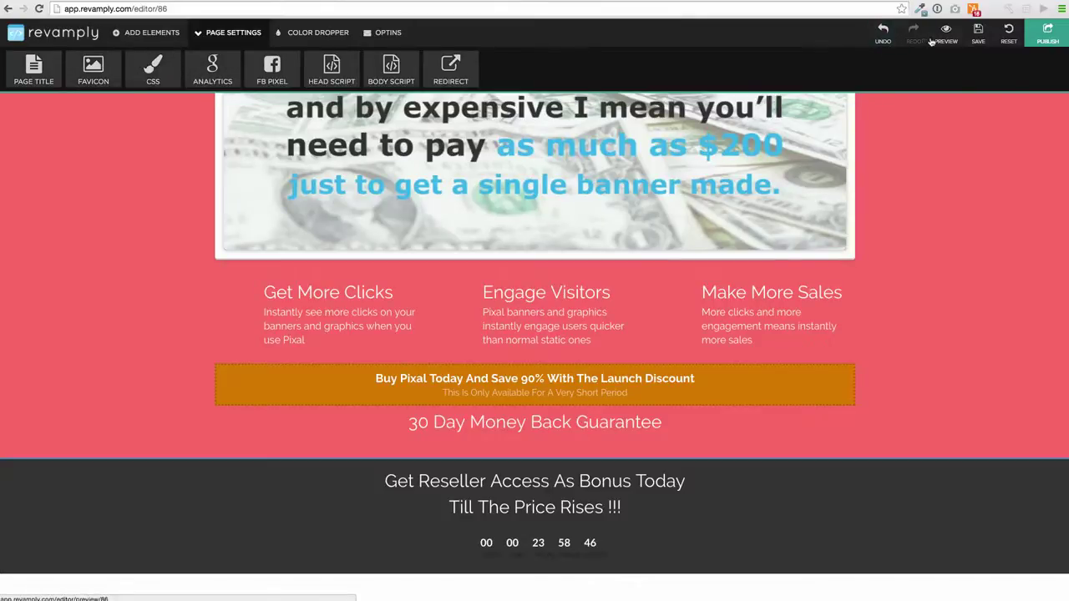
Save the Pixal sales page and scroll through its full preview.
left_click(978, 33)
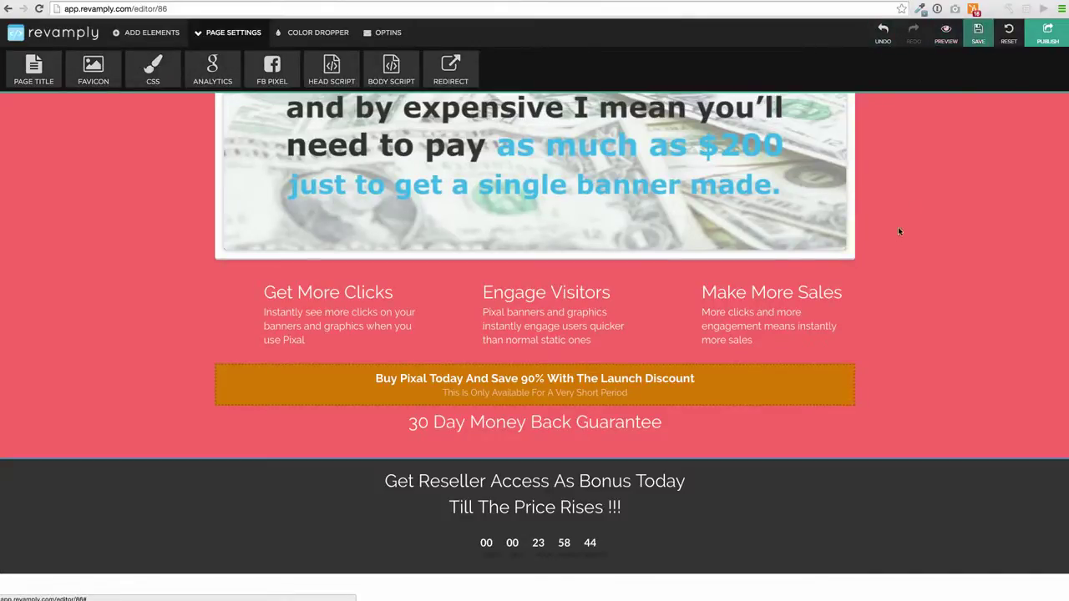
left_click(945, 37)
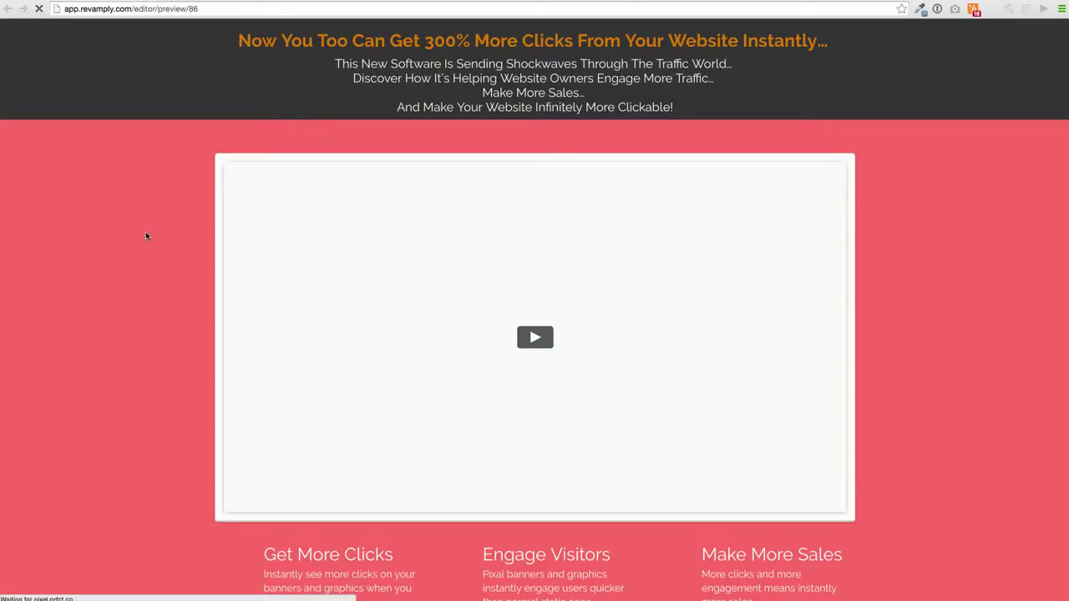
scroll(147, 234, "down", 1)
scroll(148, 235, "down", 3)
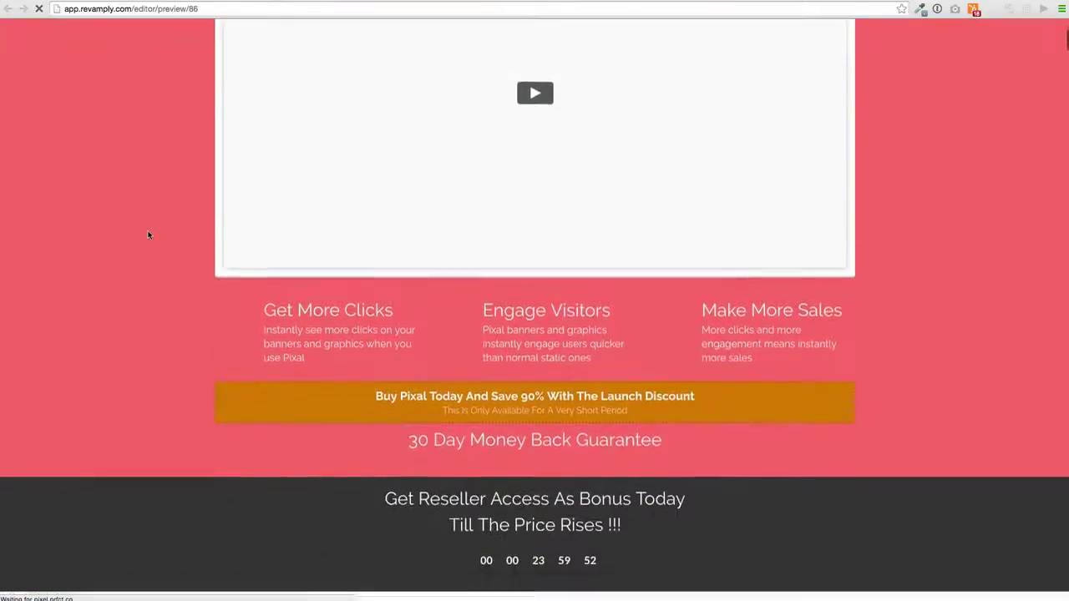
scroll(184, 391, "down", 5)
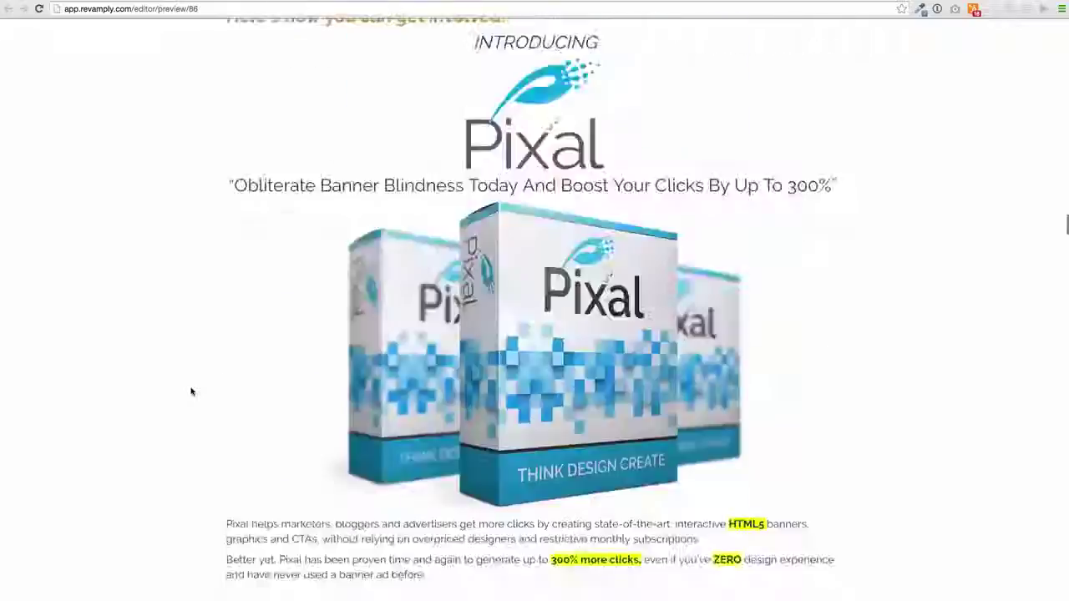
scroll(190, 392, "down", 5)
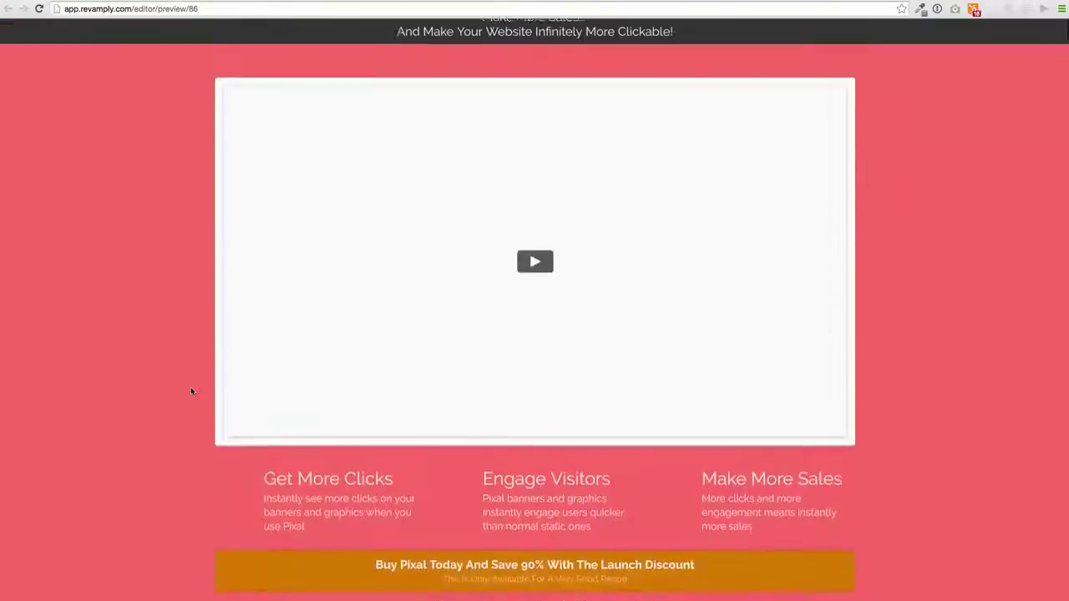
scroll(191, 387, "up", 2)
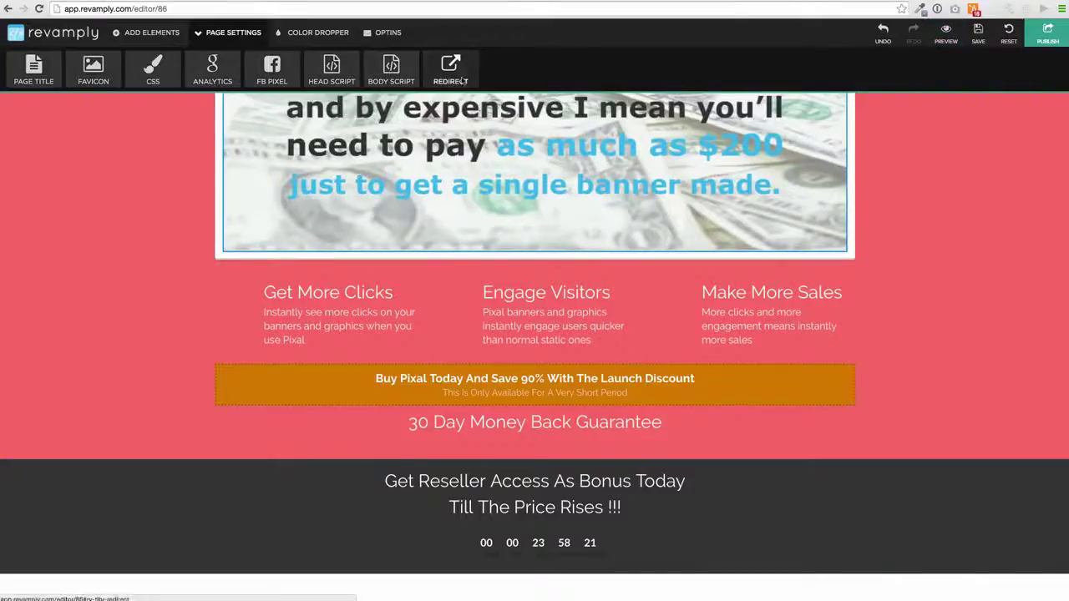
Publish the Pixal page live and select the embed code shown in the notice.
left_click(1046, 36)
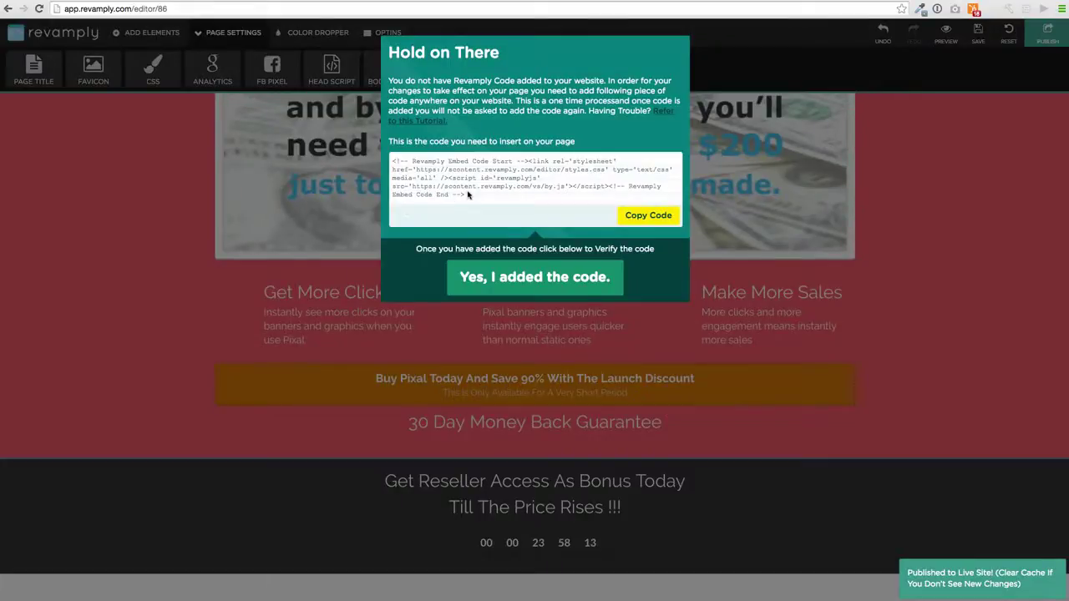
left_click_drag(466, 198, 390, 159)
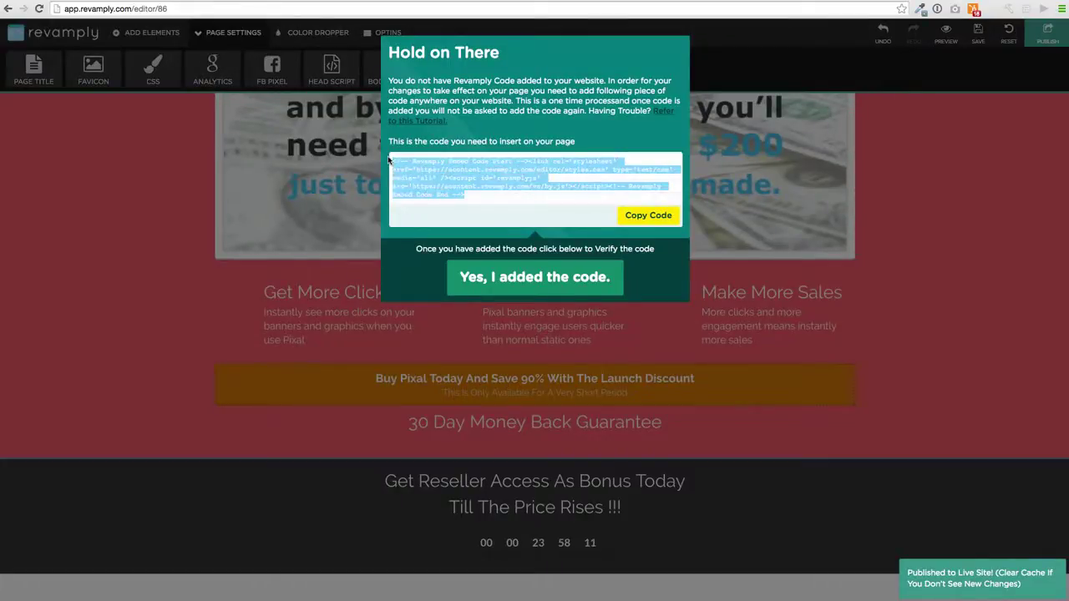
left_click(419, 341)
Close the embed-code notice and return to the websites dashboard.
scroll(251, 217, "up", 5)
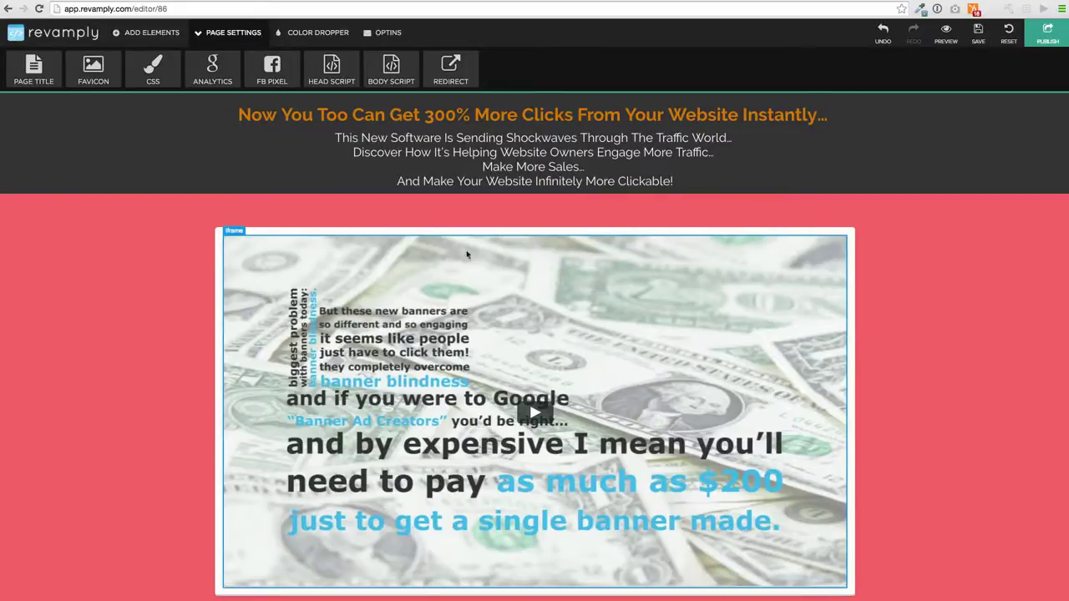
scroll(483, 277, "down", 10)
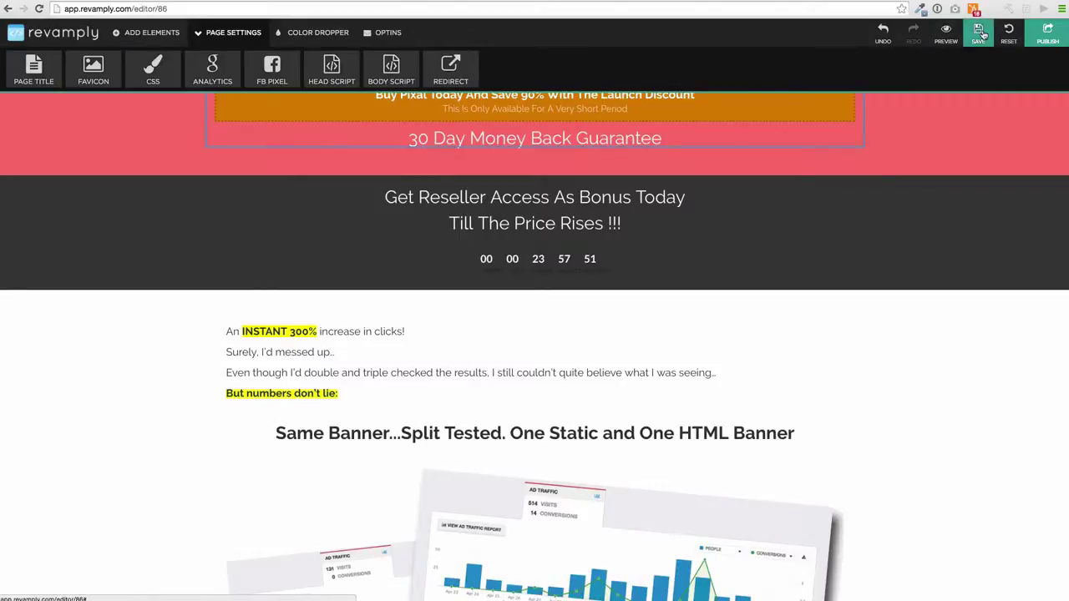
left_click(10, 35)
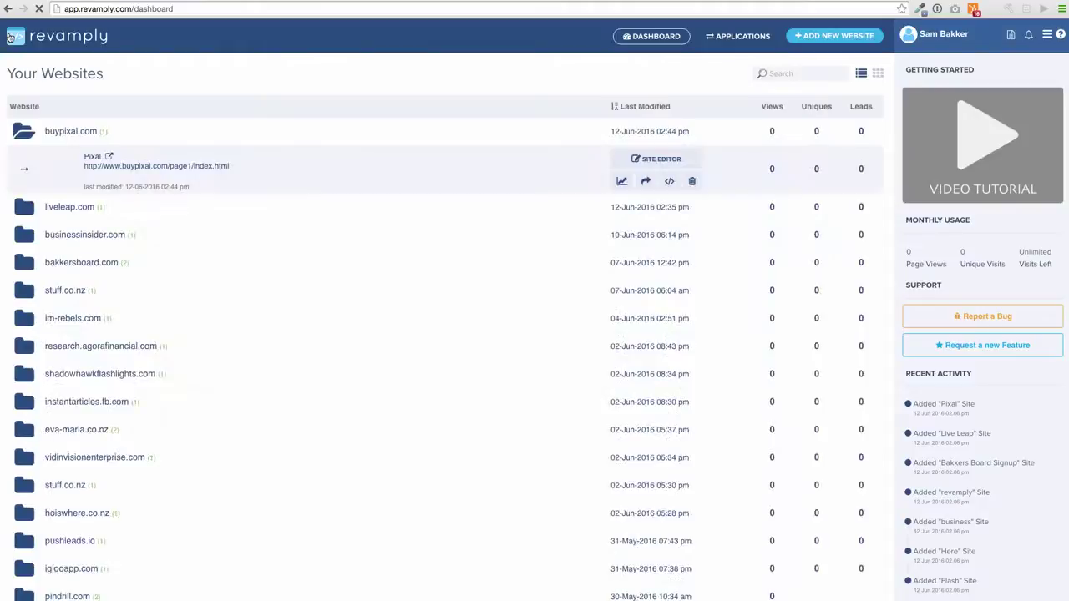
Expand the consulting site's folder on the dashboard and load its site card in the editor.
scroll(257, 235, "down", 3)
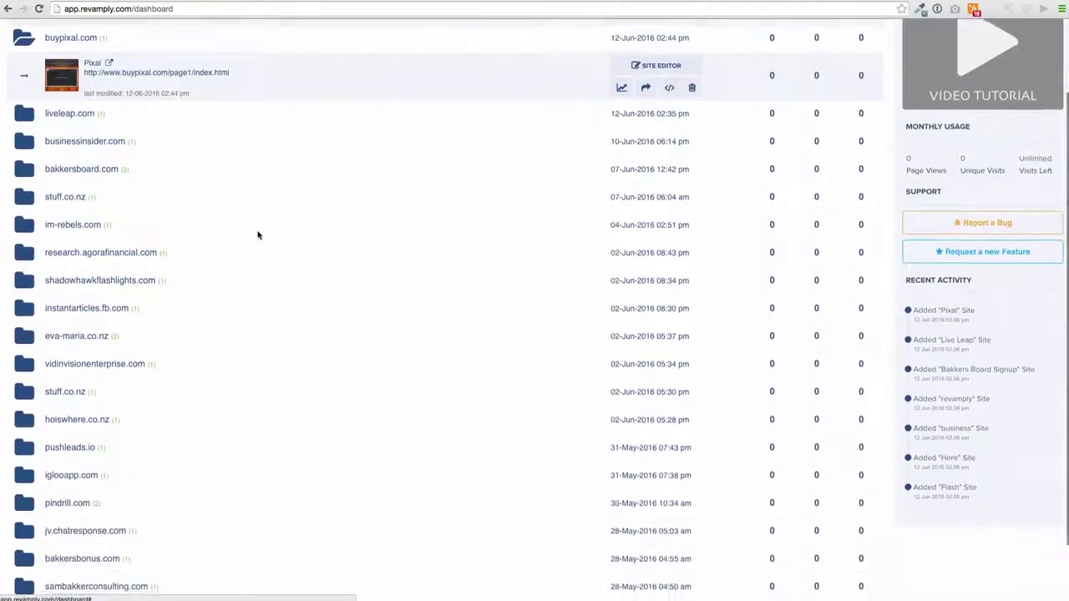
left_click(138, 511)
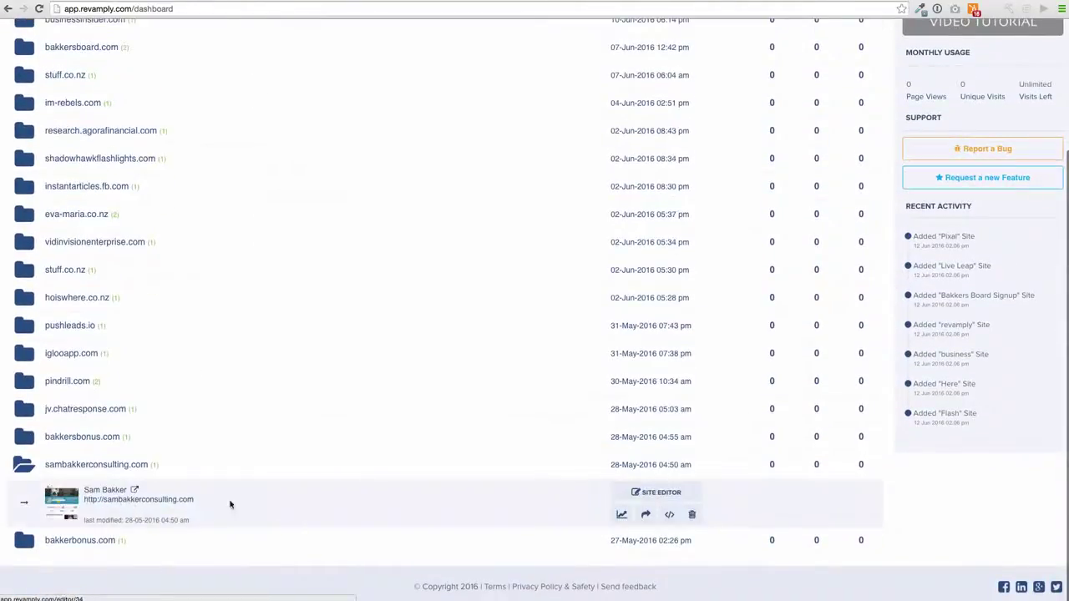
left_click(621, 515)
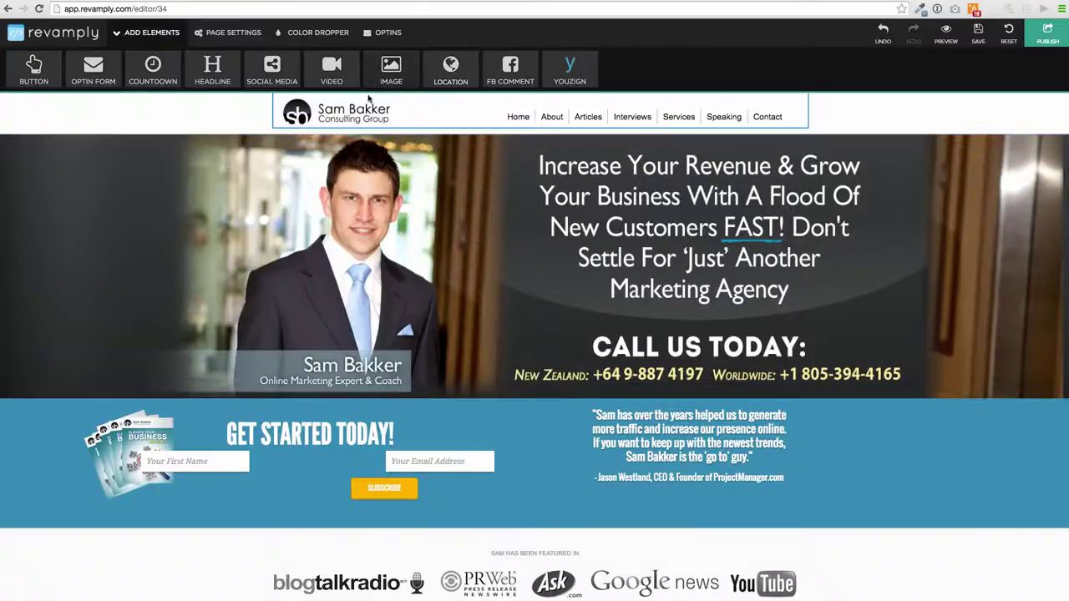
Dismiss the email-list popup and close the hero image's settings panel.
left_click(240, 242)
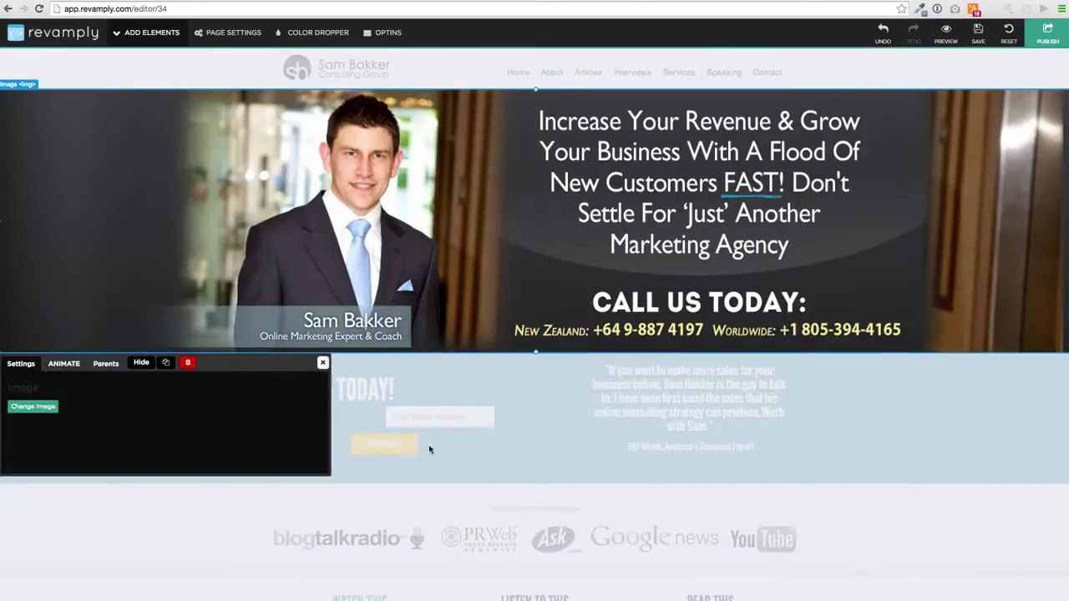
left_click(322, 362)
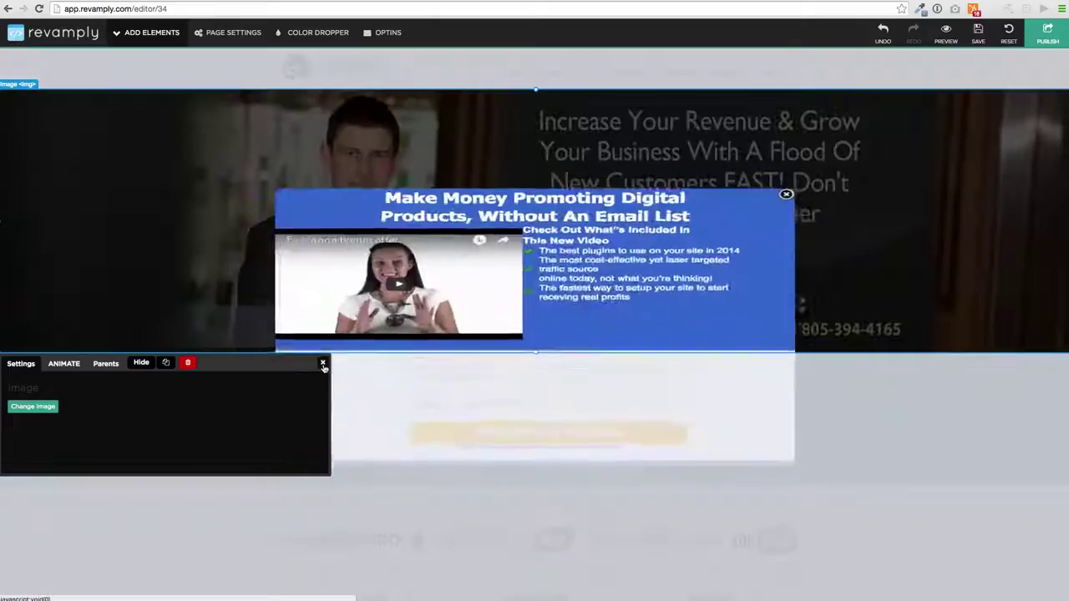
left_click(750, 190)
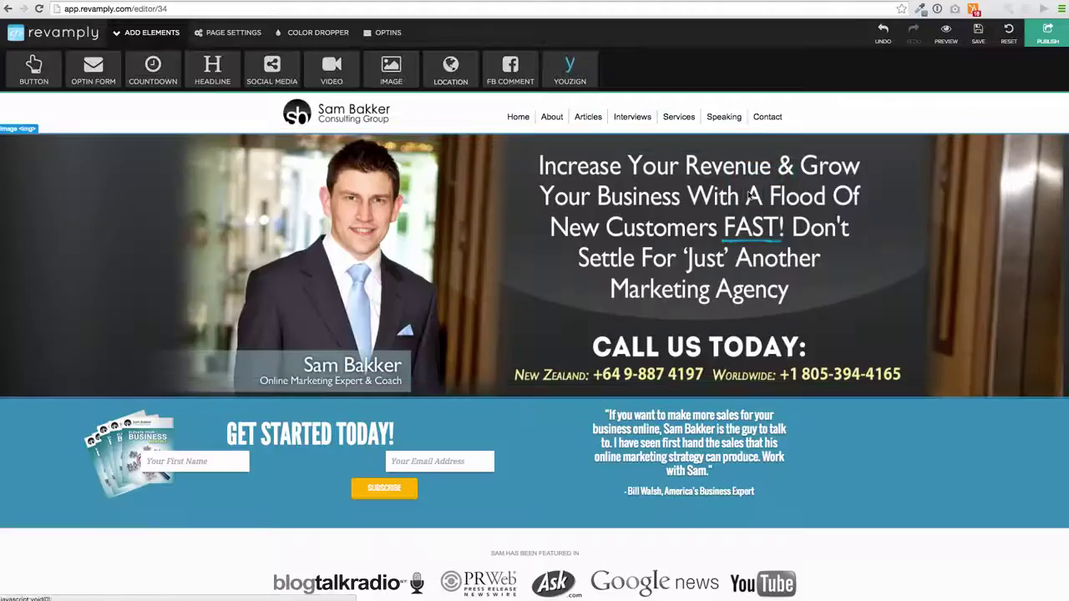
left_click(322, 60)
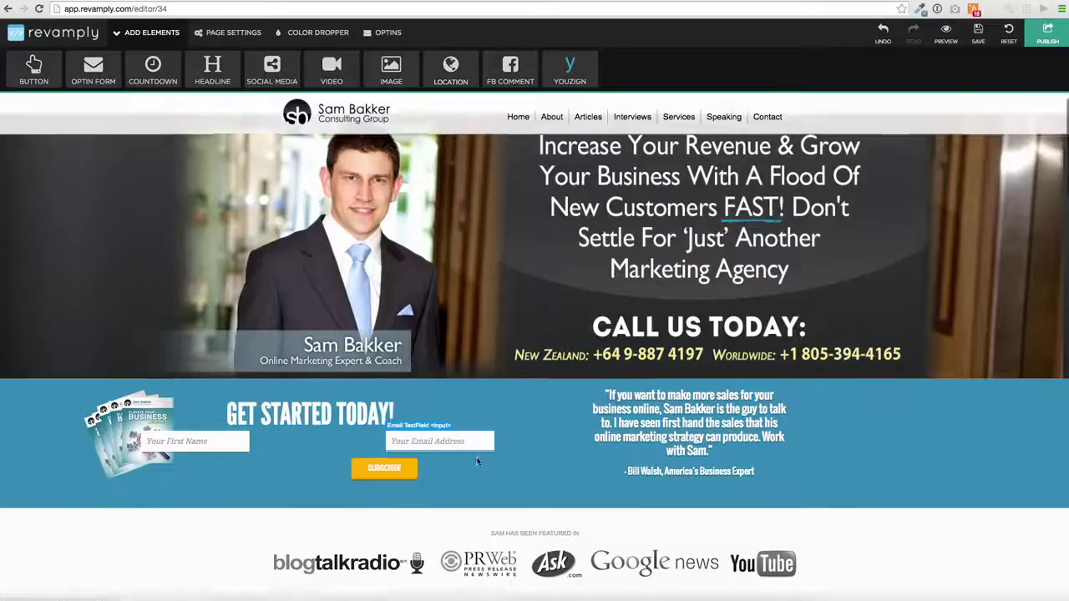
scroll(477, 459, "down", 5)
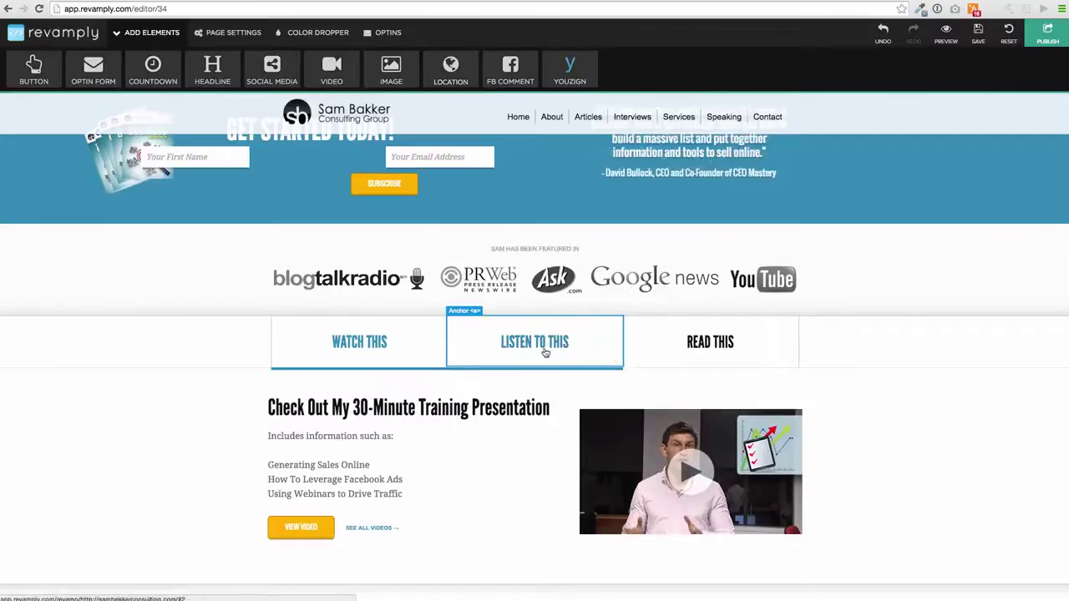
Show the LISTEN TO THIS tab, close its link settings, and scroll to Our Services.
left_click(545, 353)
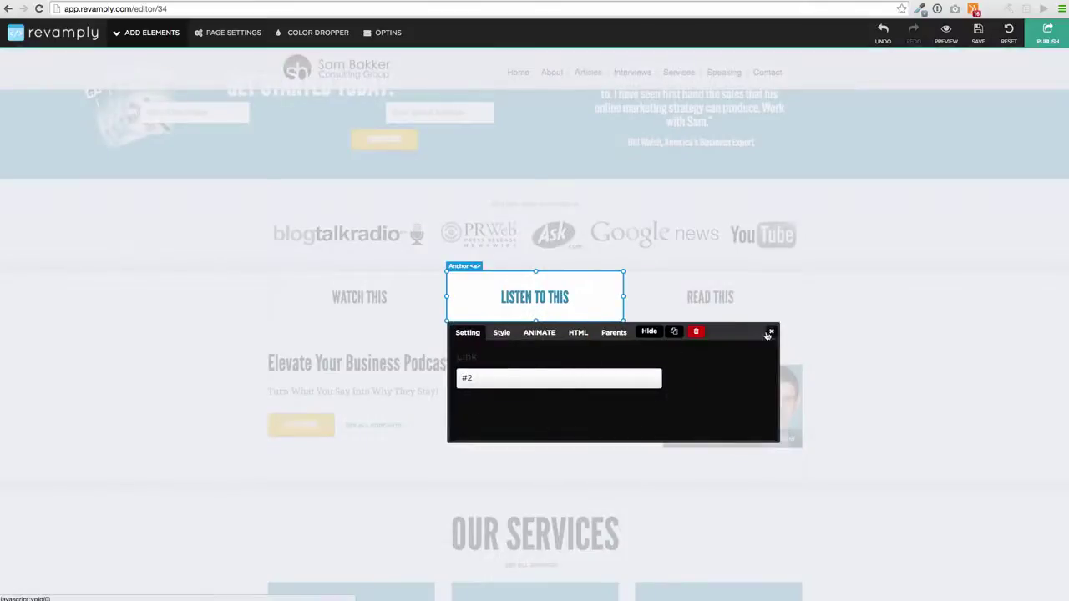
left_click(771, 333)
scroll(437, 425, "down", 2)
scroll(438, 426, "down", 5)
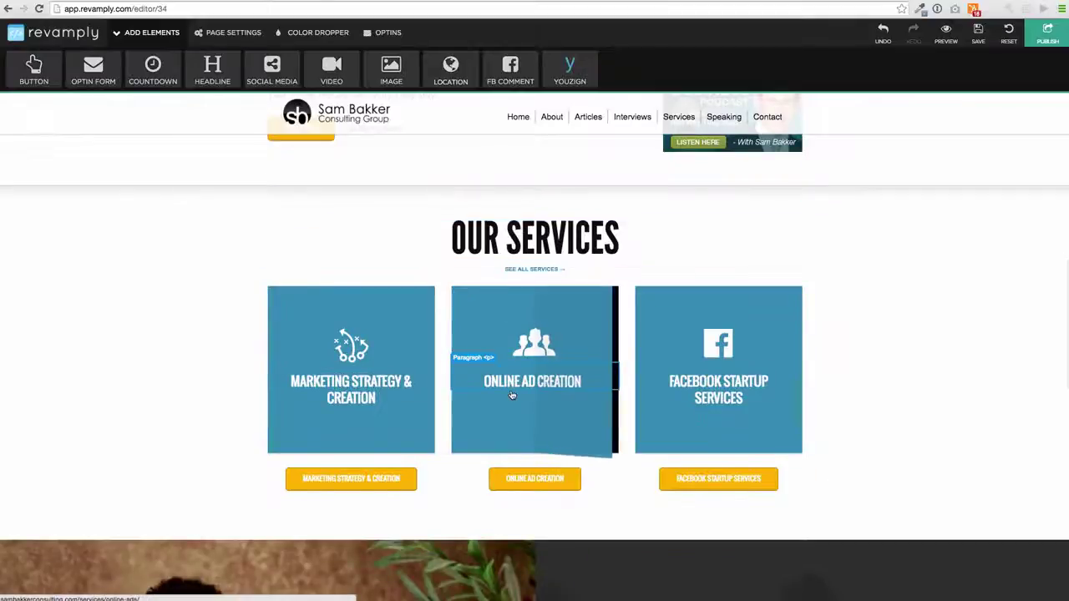
scroll(468, 259, "down", 4)
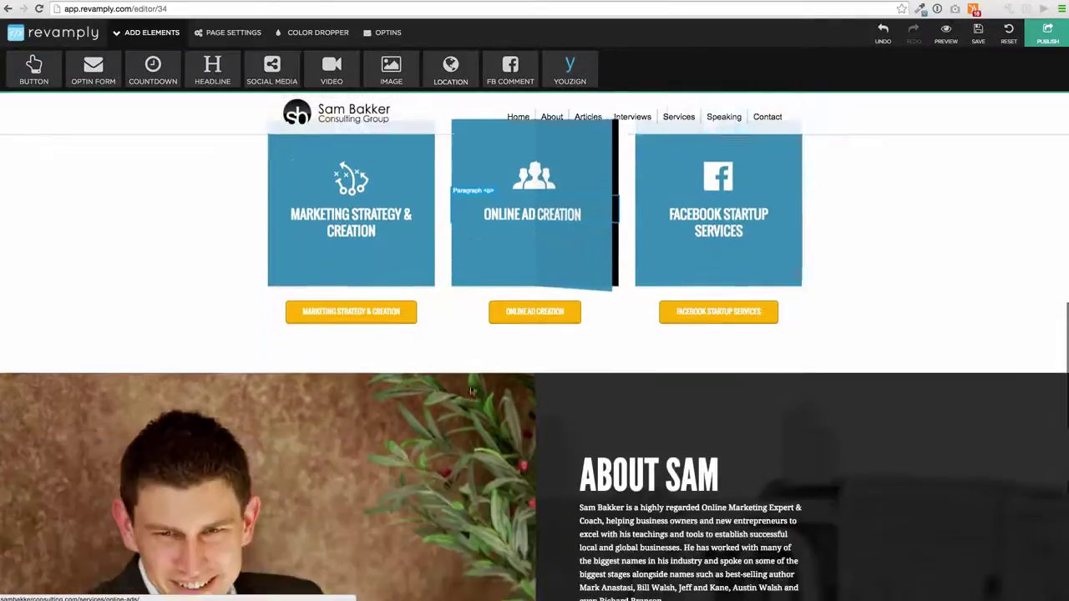
Change the Marketing Strategy & Creation button's label to 'How To Make Money With Facebook'.
left_click(337, 267)
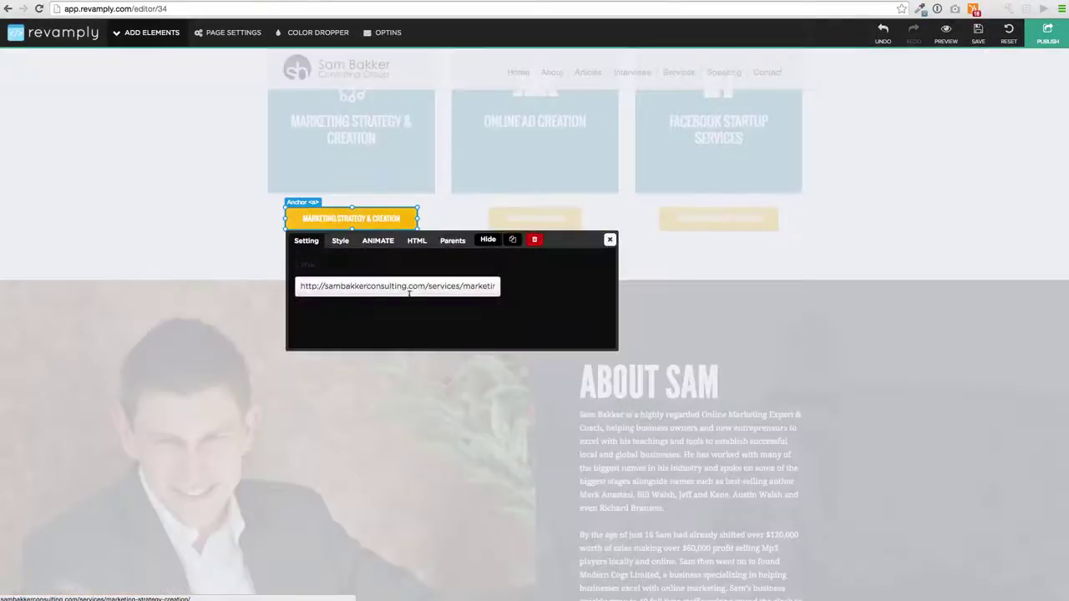
left_click(340, 241)
left_click(375, 242)
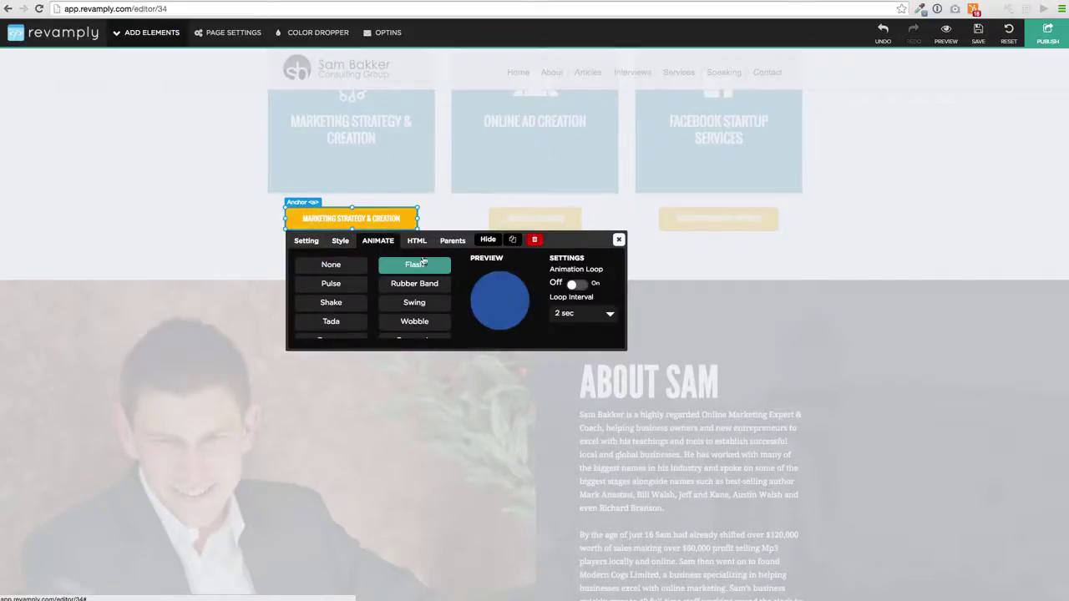
left_click(418, 243)
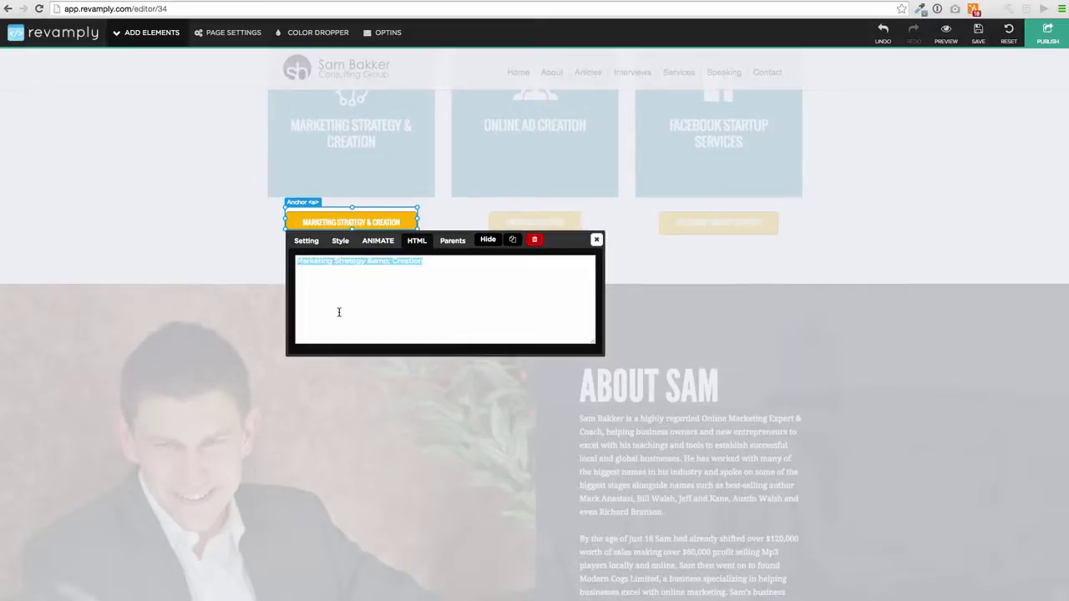
type("How ")
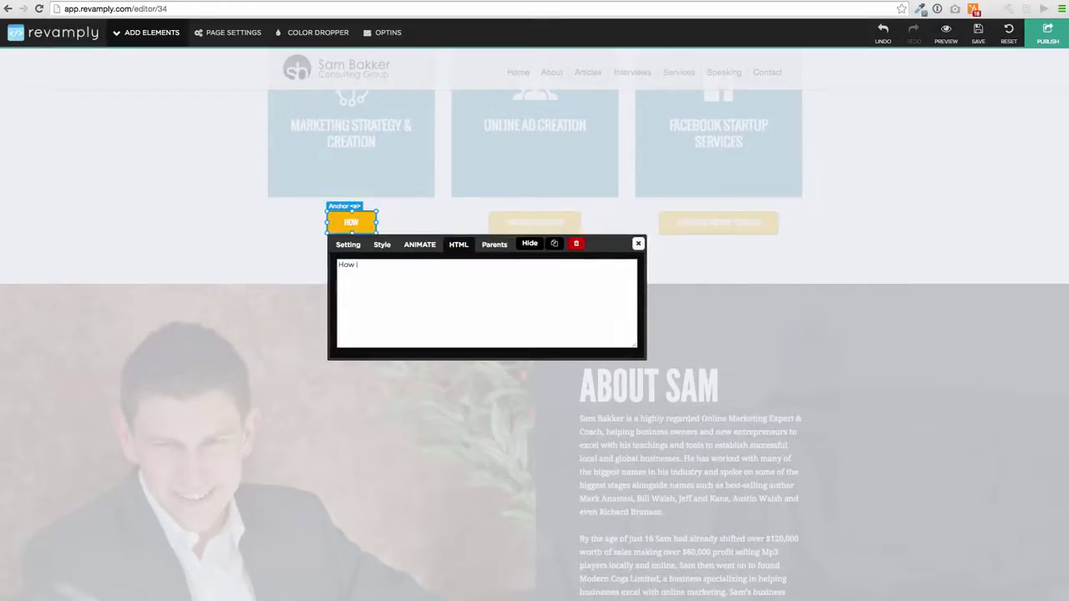
type("To Make Money With fa")
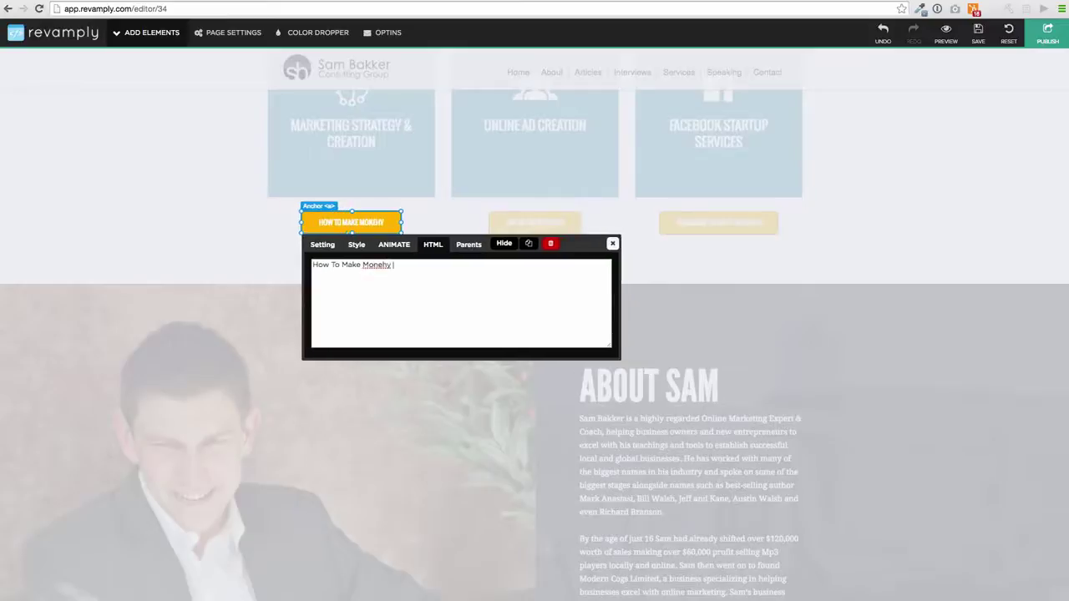
type("cebo")
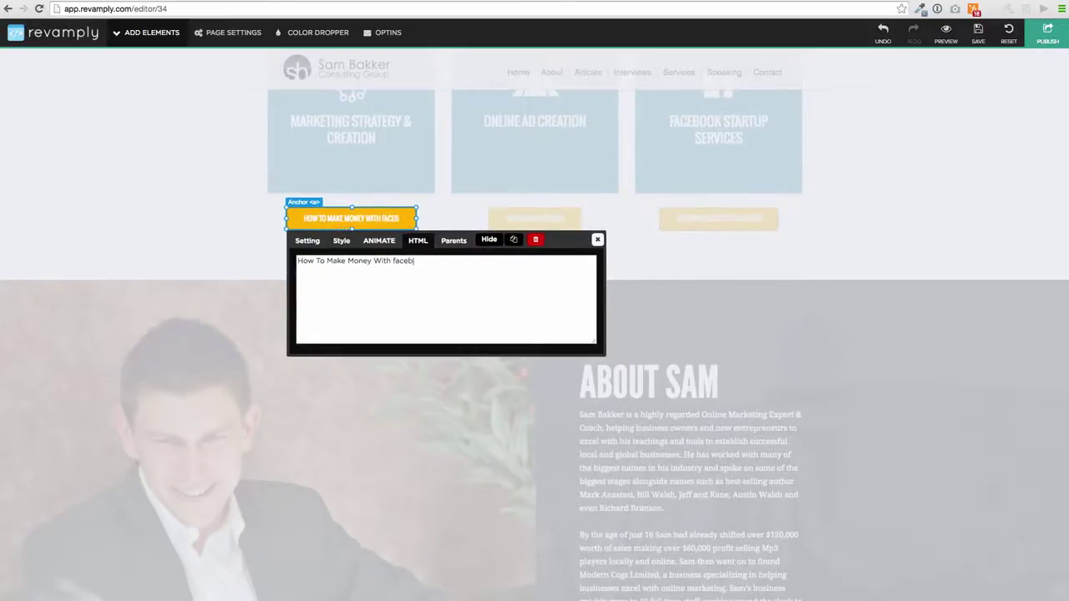
key("BackSpace")
key("BackSpace")
key("BackSpace")
key("BackSpace")
key("BackSpace")
key("BackSpace")
type("Facebook")
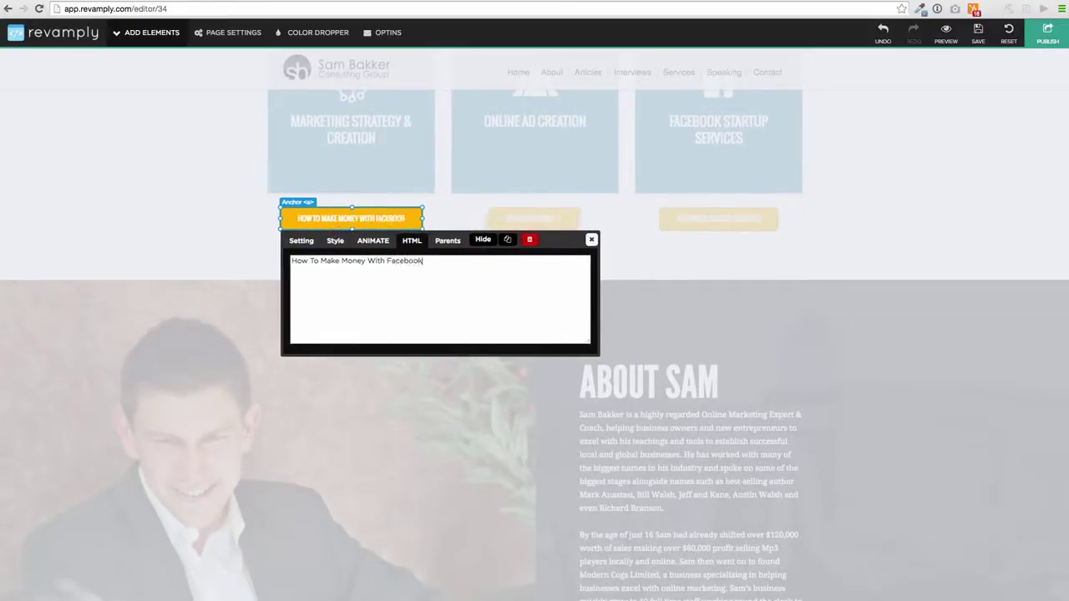
left_click(591, 239)
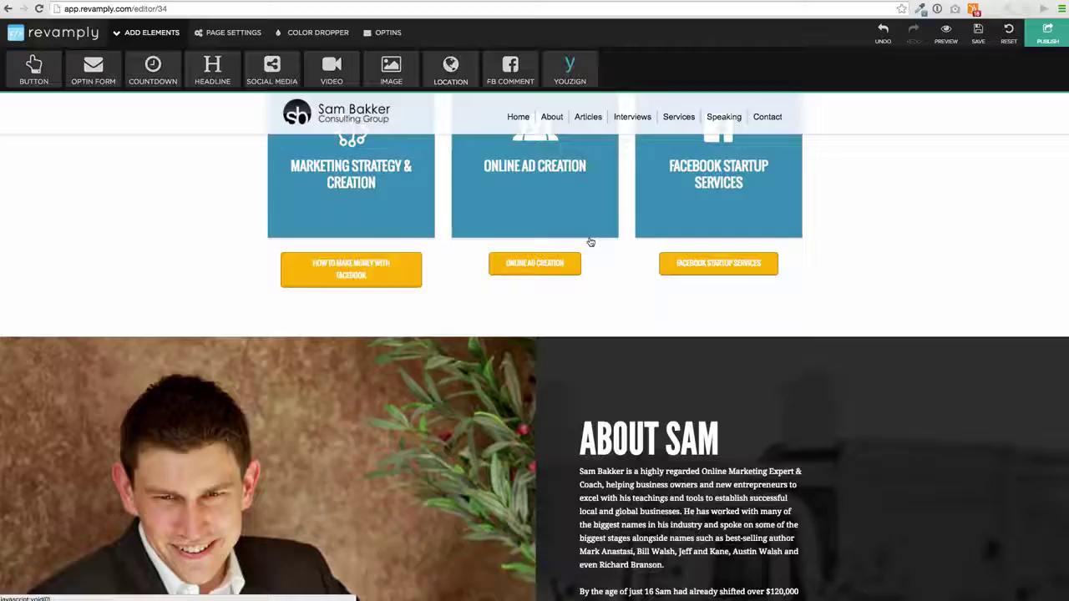
Inspect the About paragraph and the About nav link's settings without changing them.
scroll(547, 396, "down", 5)
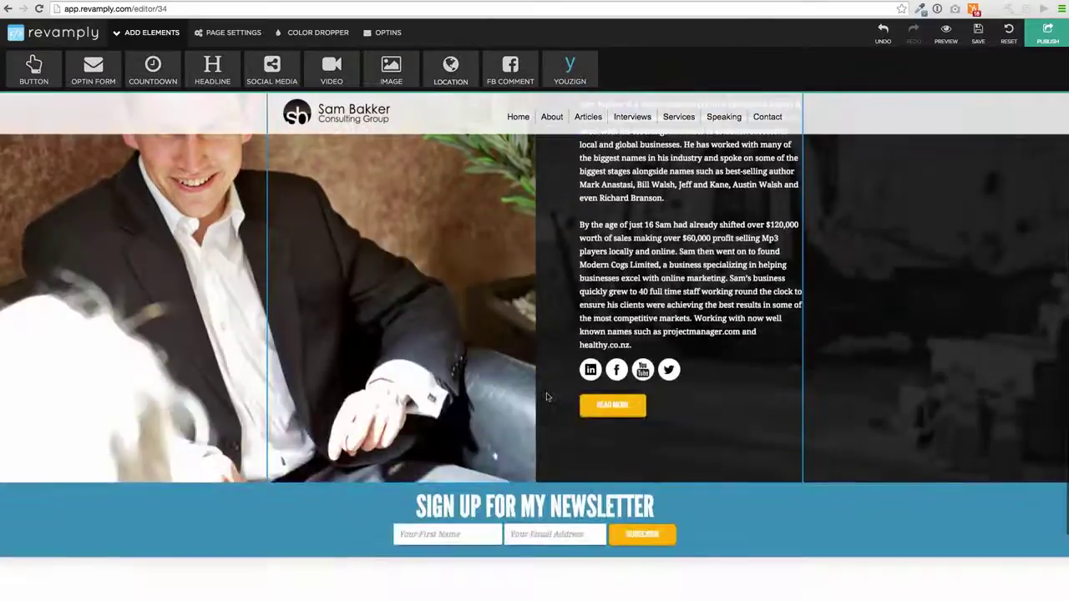
scroll(648, 325, "up", 2)
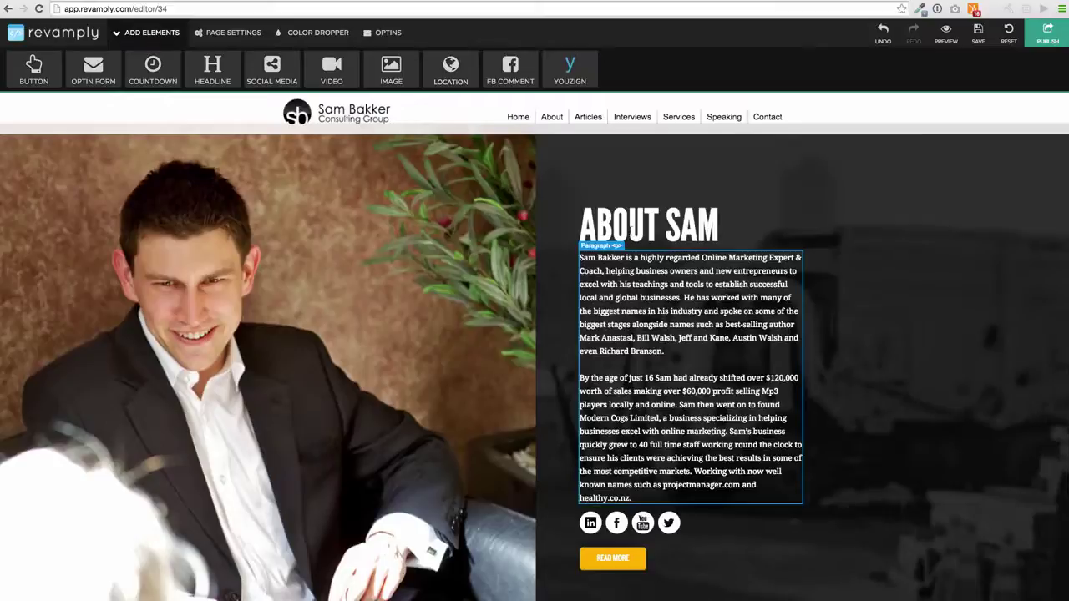
left_click(643, 267)
left_click(793, 469)
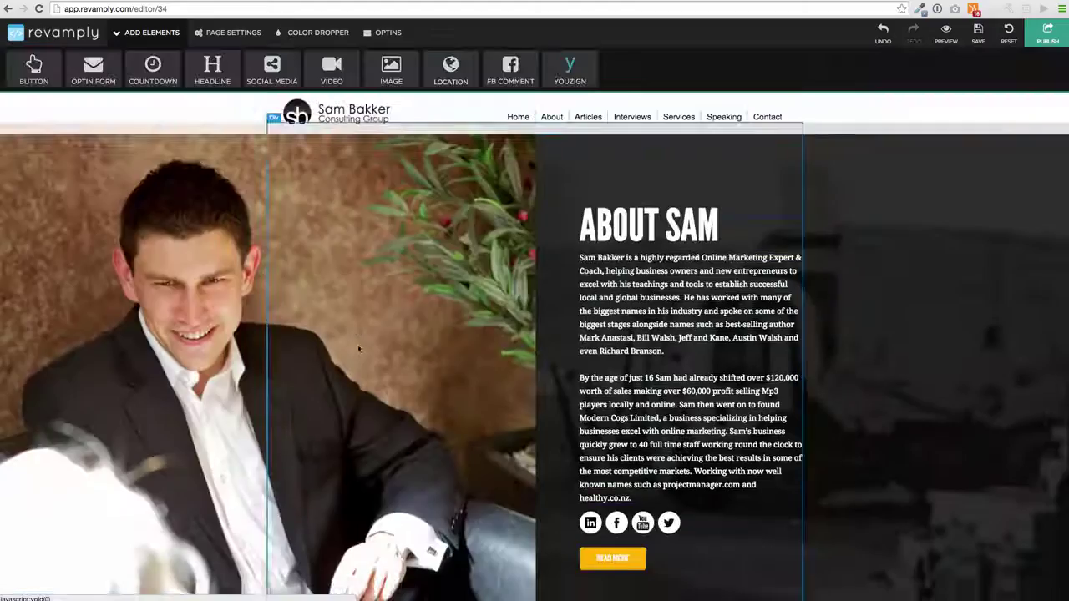
scroll(651, 293, "up", 5)
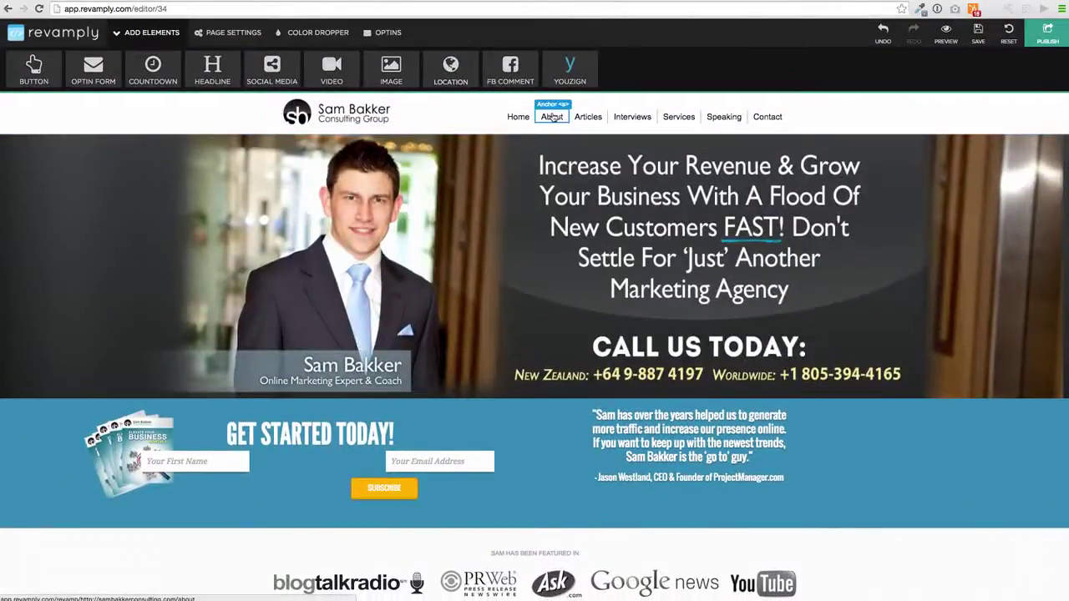
left_click(549, 119)
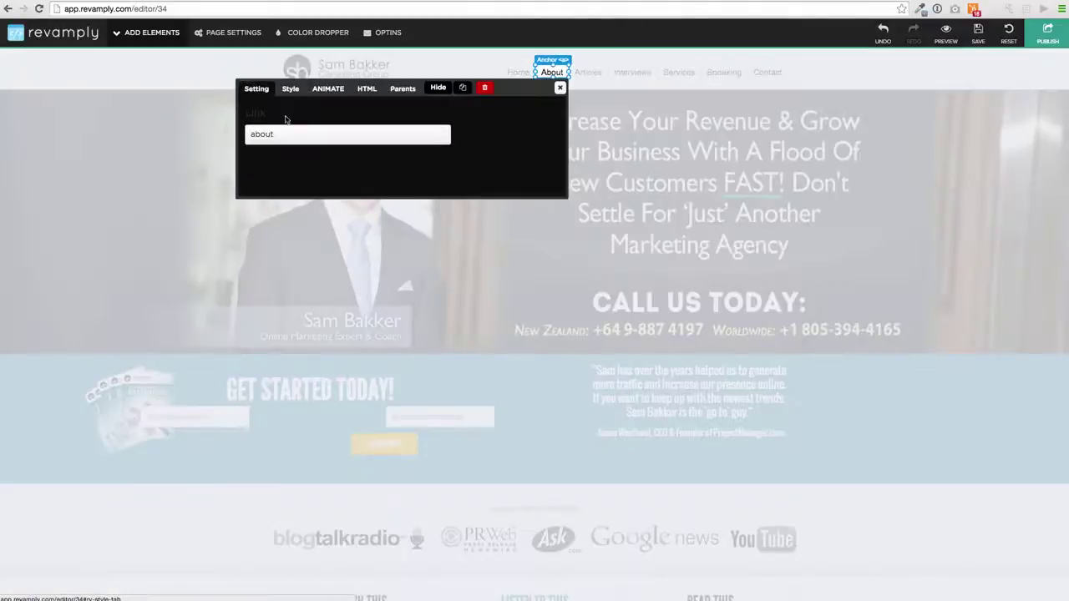
double_click(286, 137)
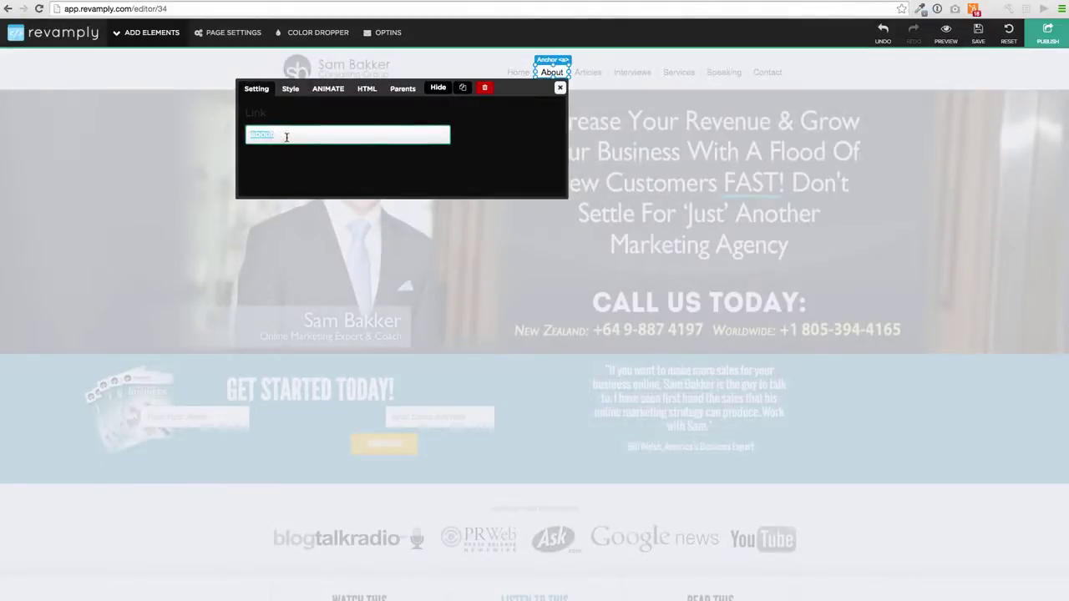
left_click(562, 88)
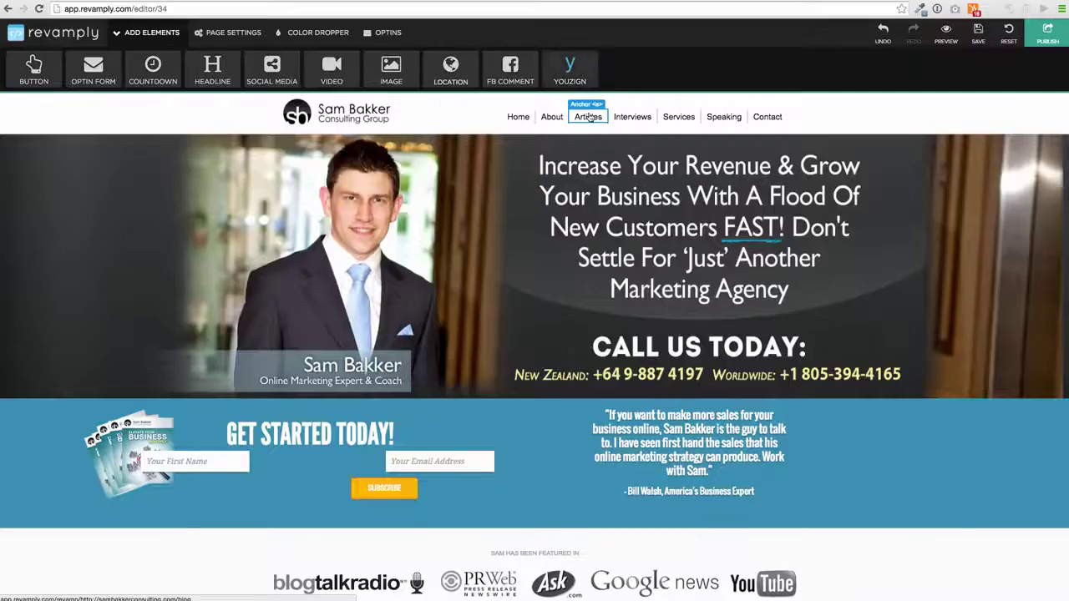
Change the Articles menu link's label to 'Blog'.
left_click(589, 116)
left_click(410, 134)
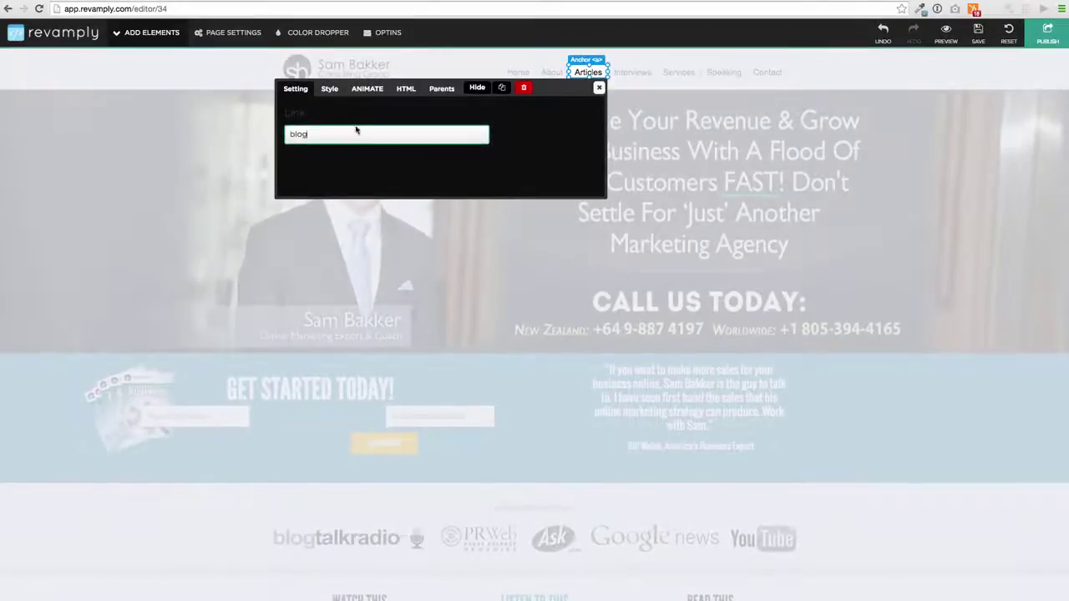
left_click(406, 89)
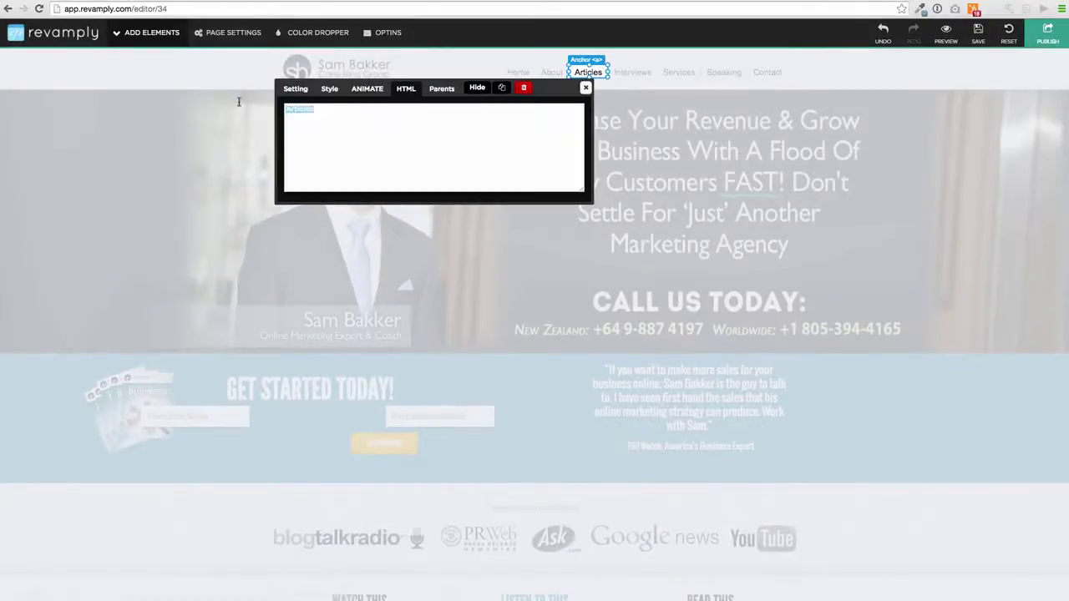
type("Blog")
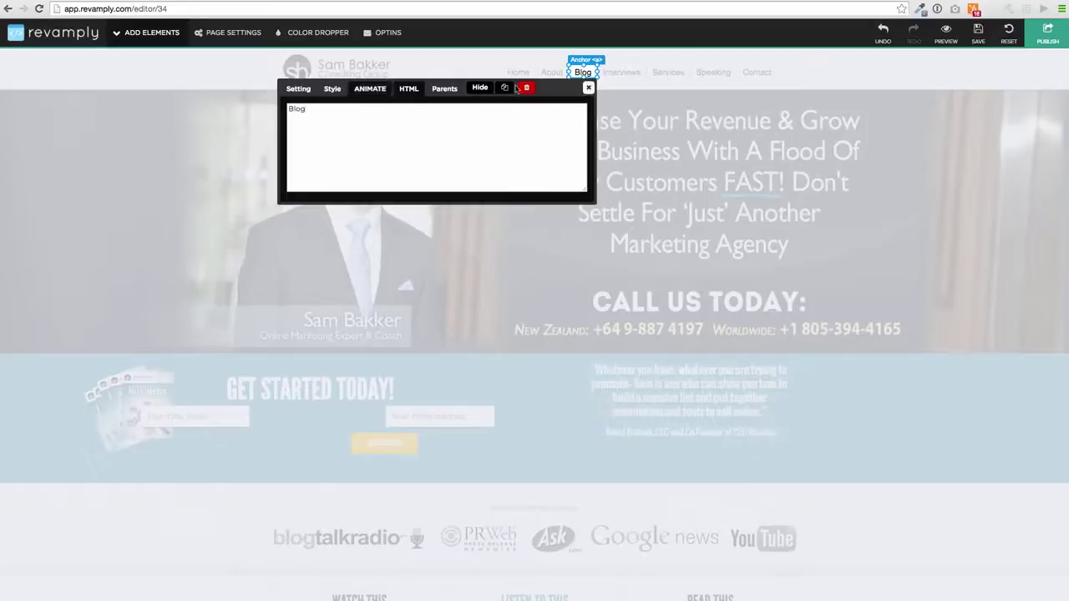
left_click(590, 87)
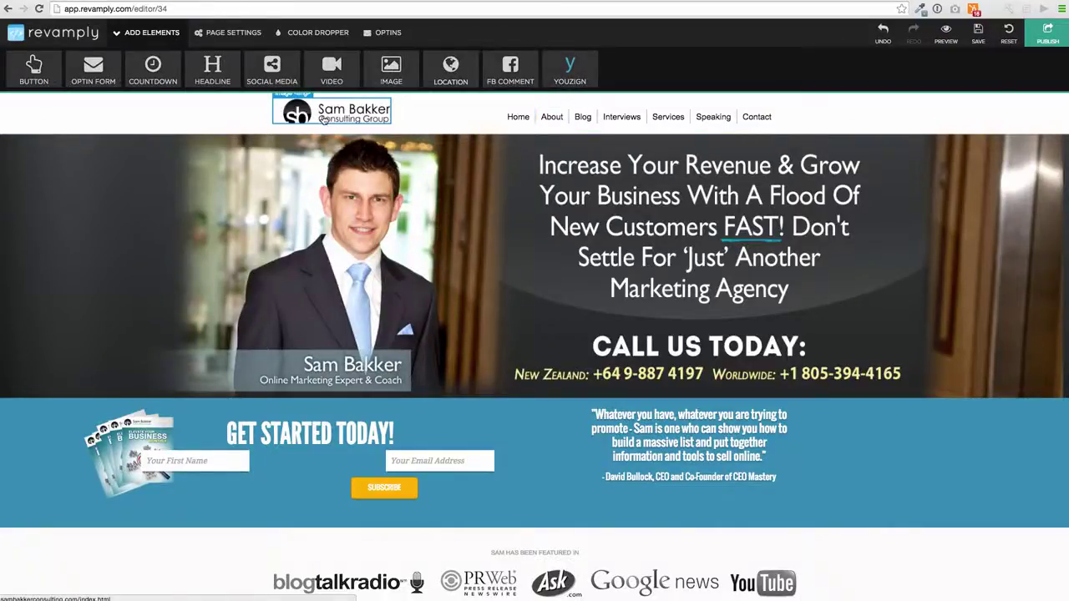
left_click(658, 414)
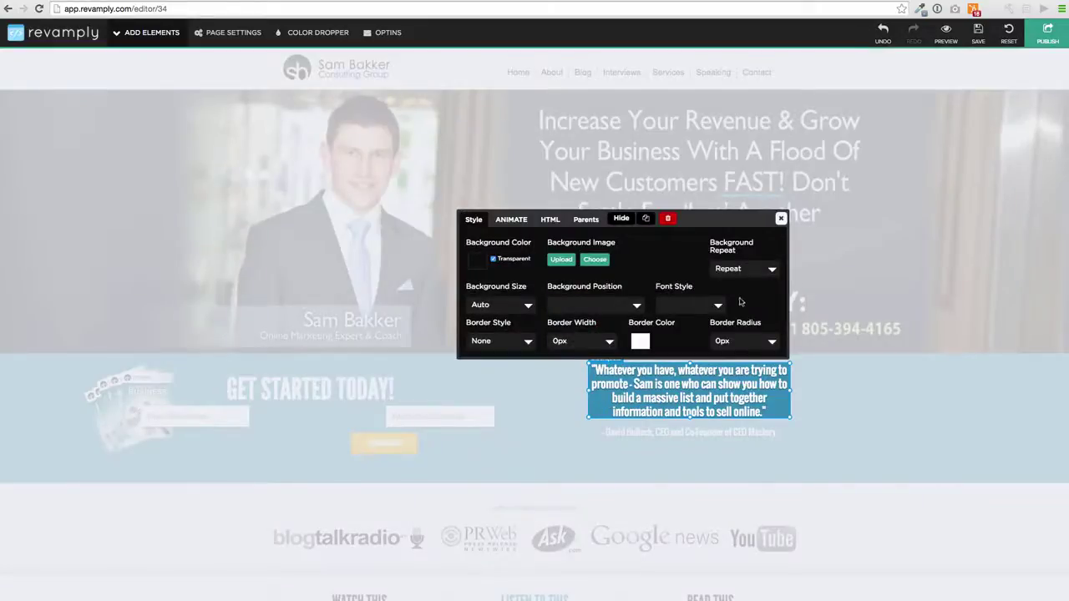
left_click(551, 219)
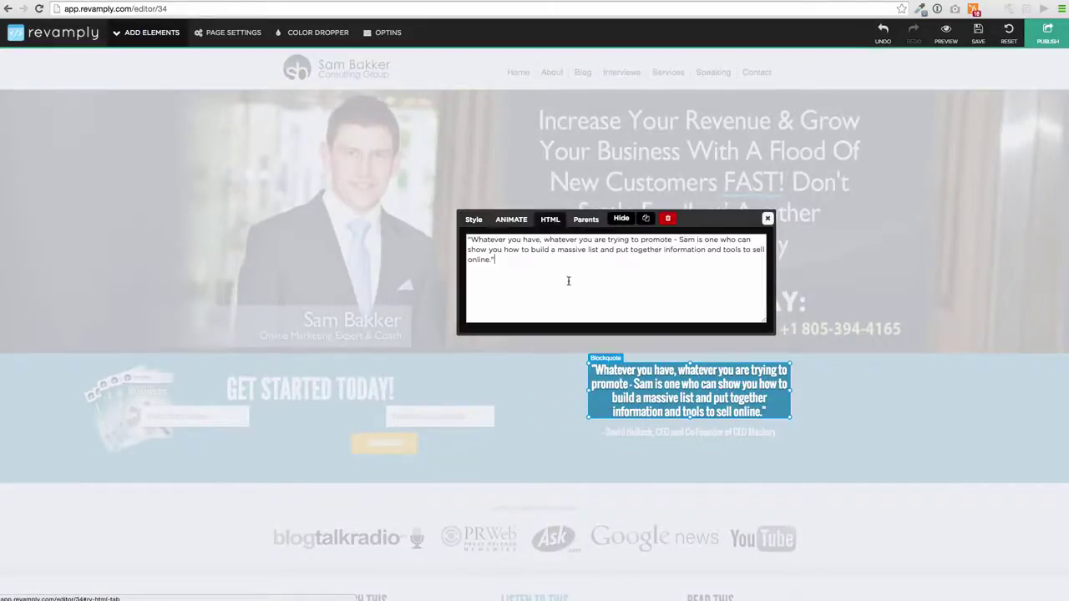
left_click(768, 220)
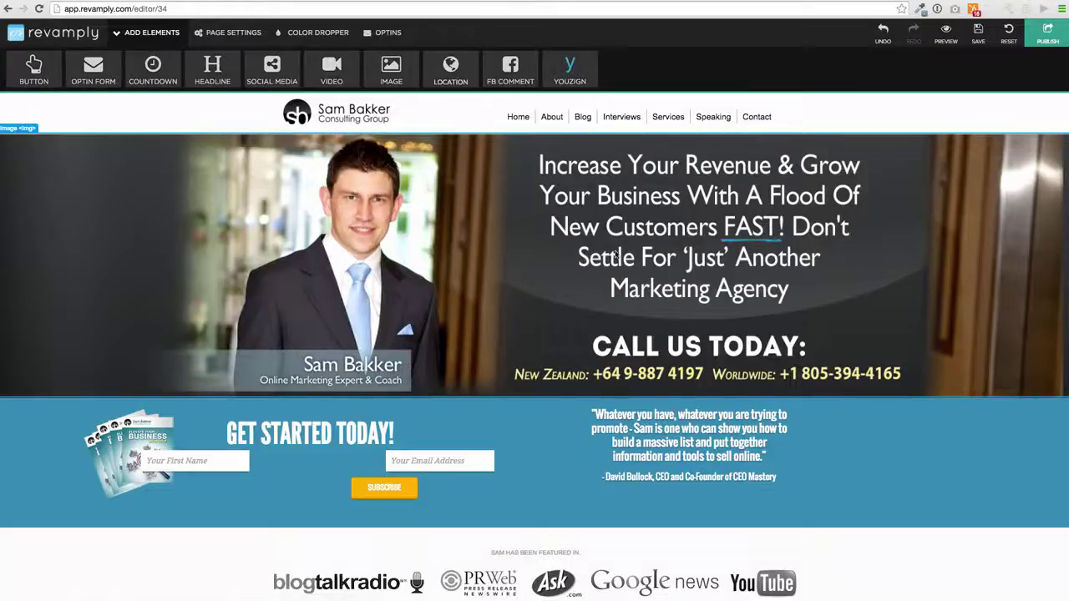
scroll(615, 255, "down", 5)
scroll(615, 255, "down", 10)
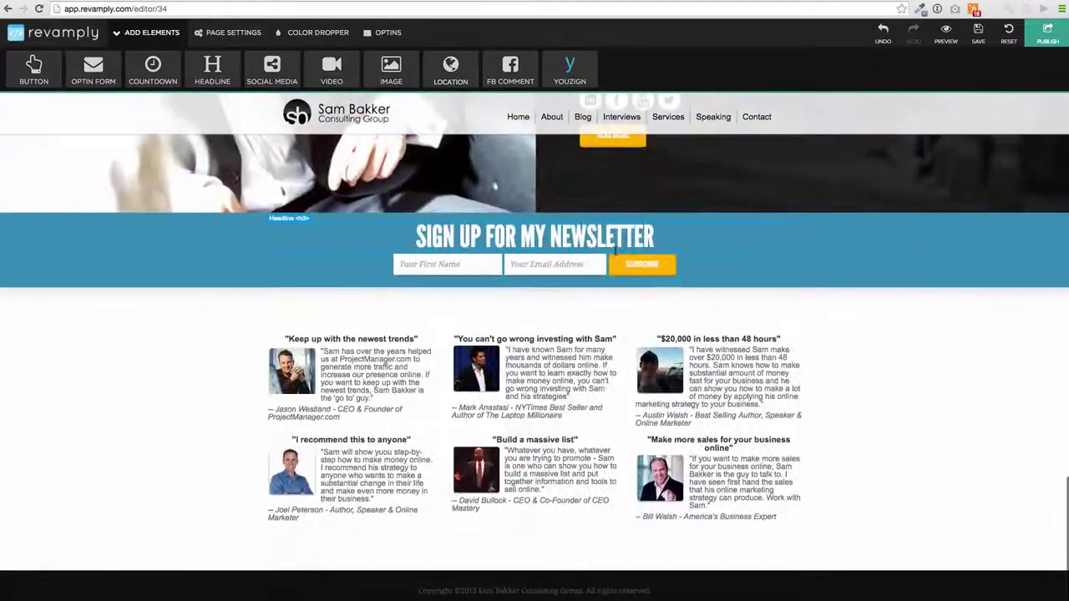